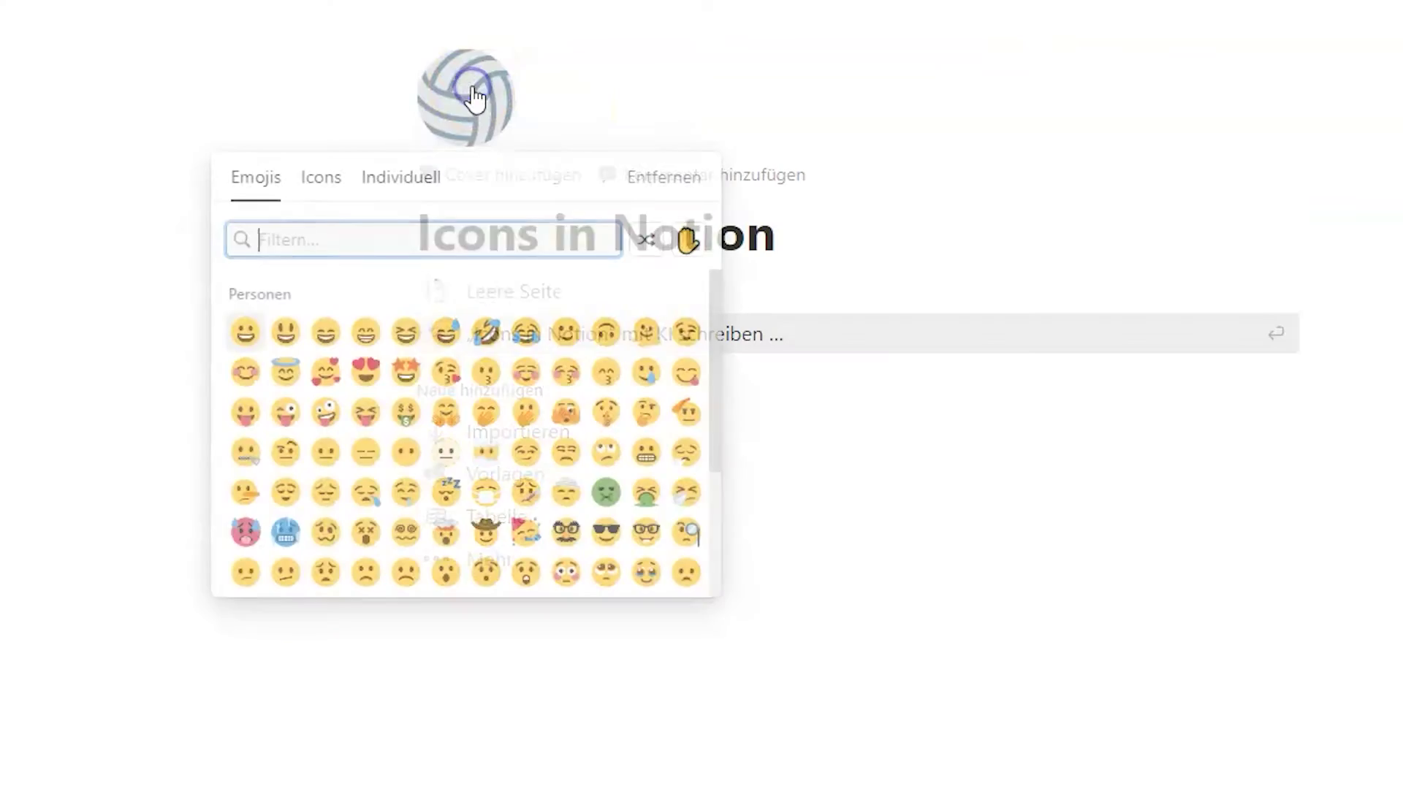
Scroll down through the emoji picker's categories toward the grinning face emoji
scroll(409, 321, "down", 10)
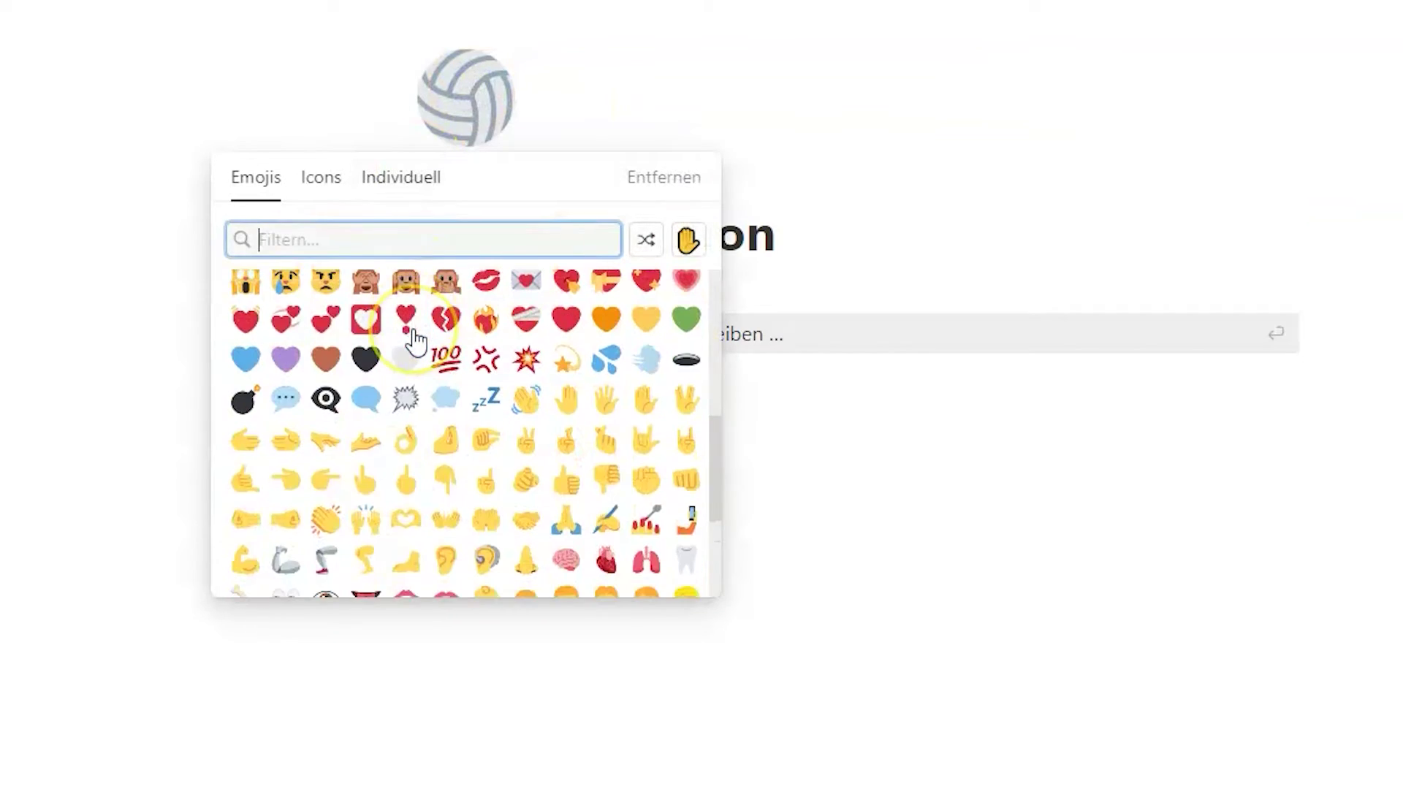
scroll(414, 340, "down", 15)
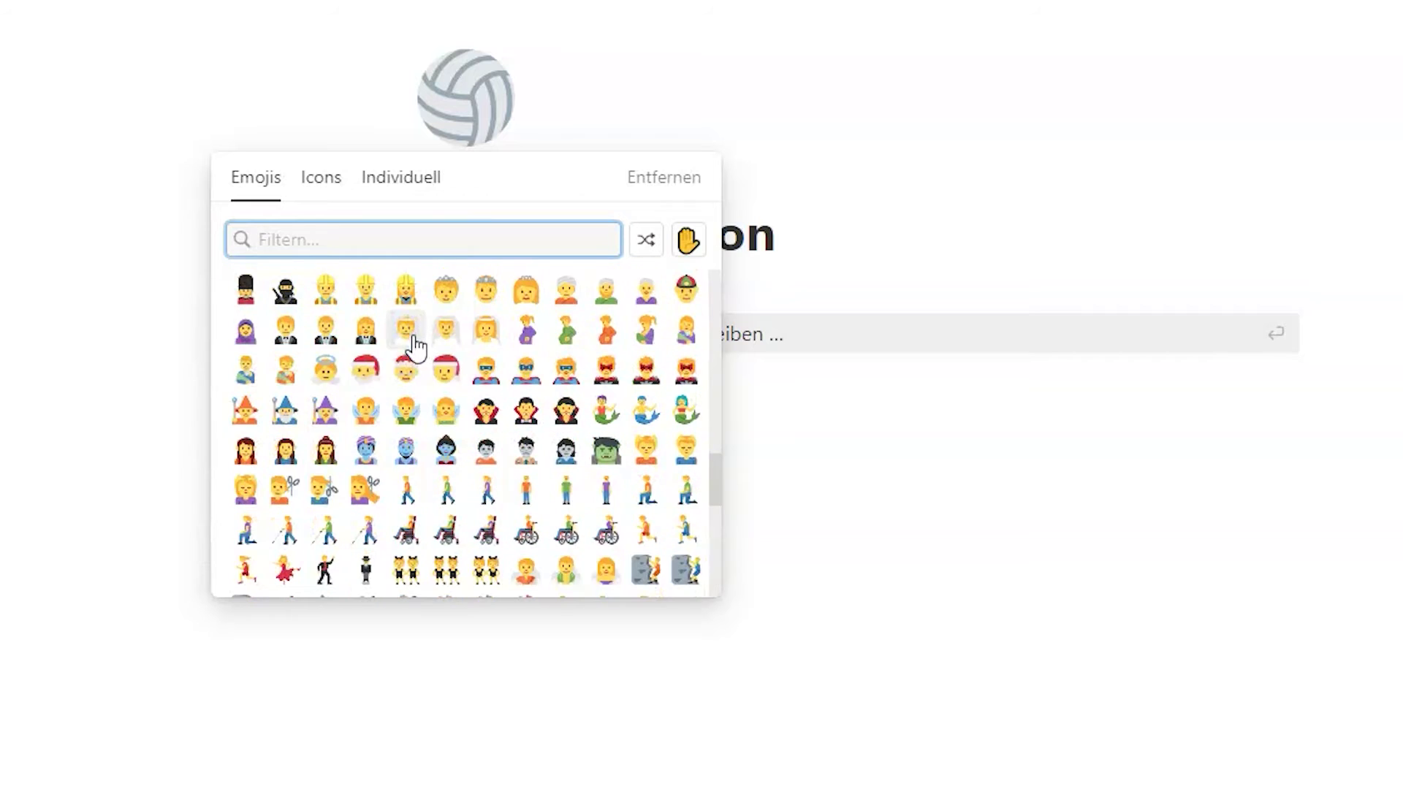
scroll(414, 343, "down", 15)
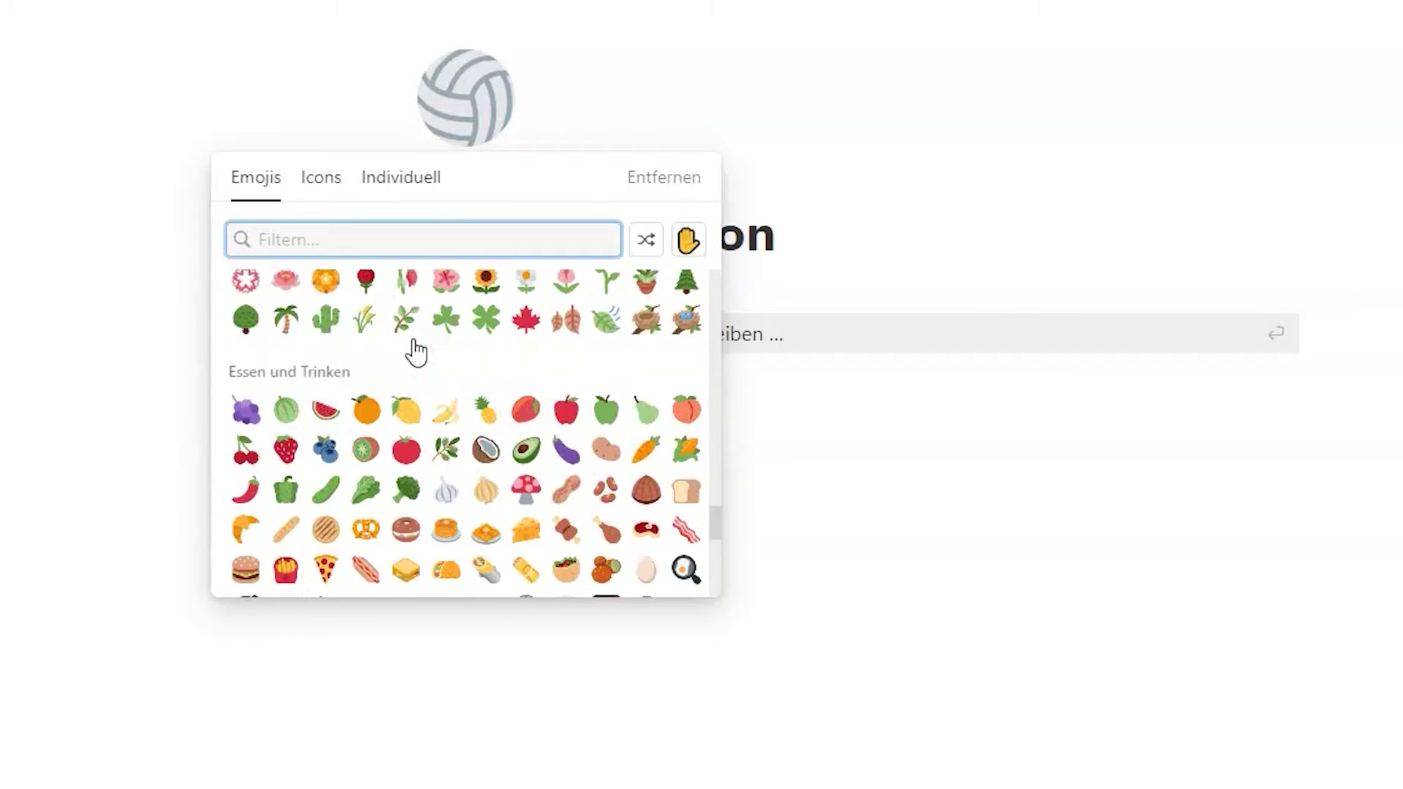
scroll(416, 352, "down", 15)
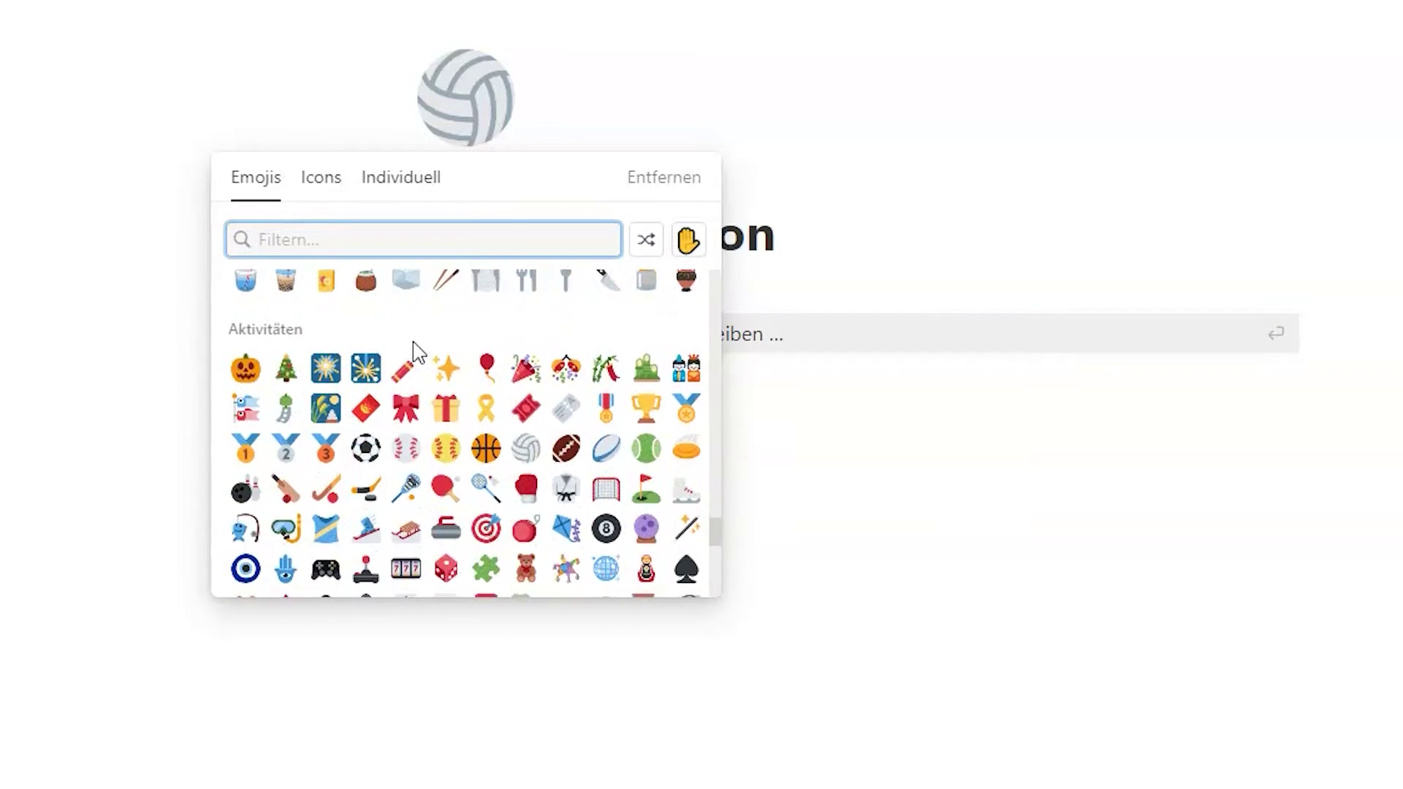
scroll(415, 354, "down", 15)
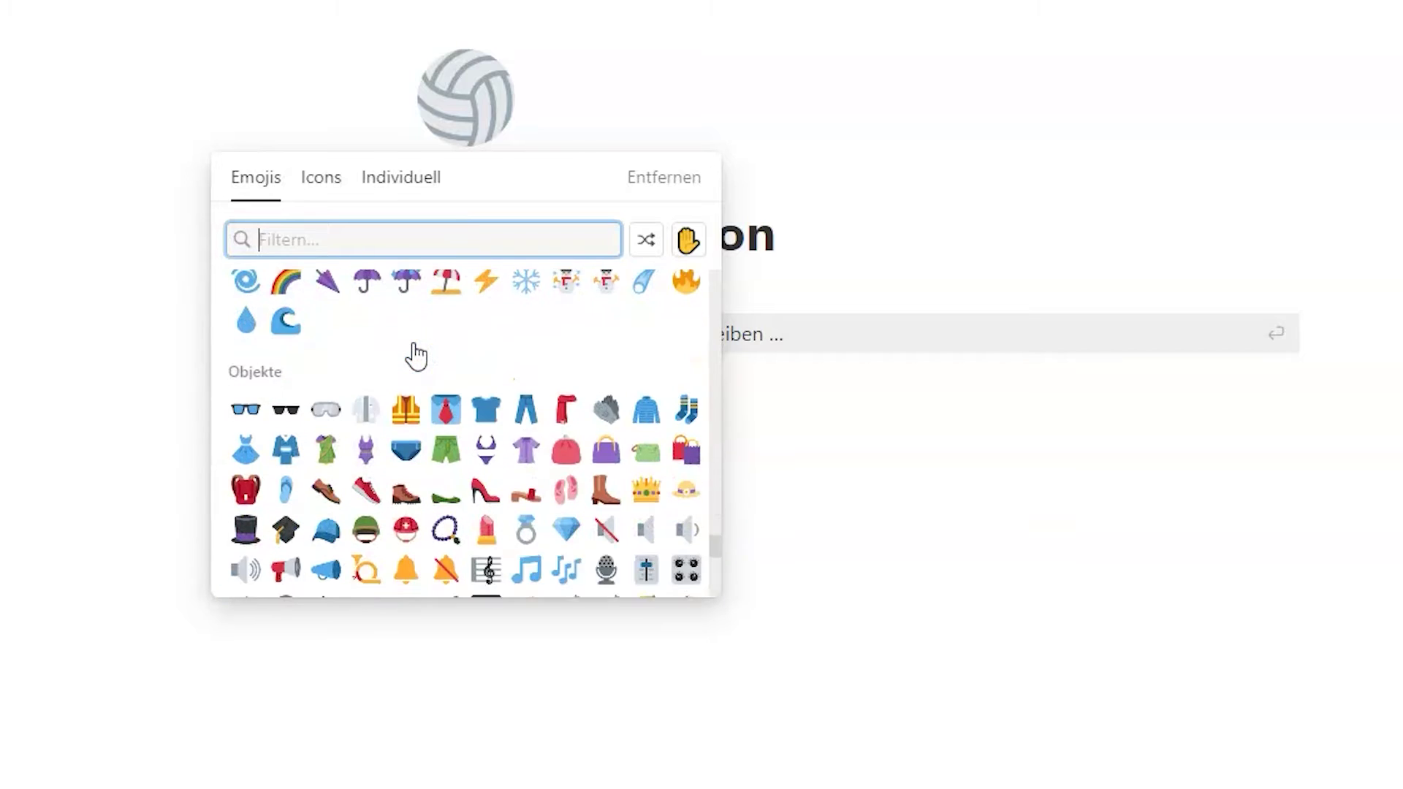
scroll(416, 355, "down", 15)
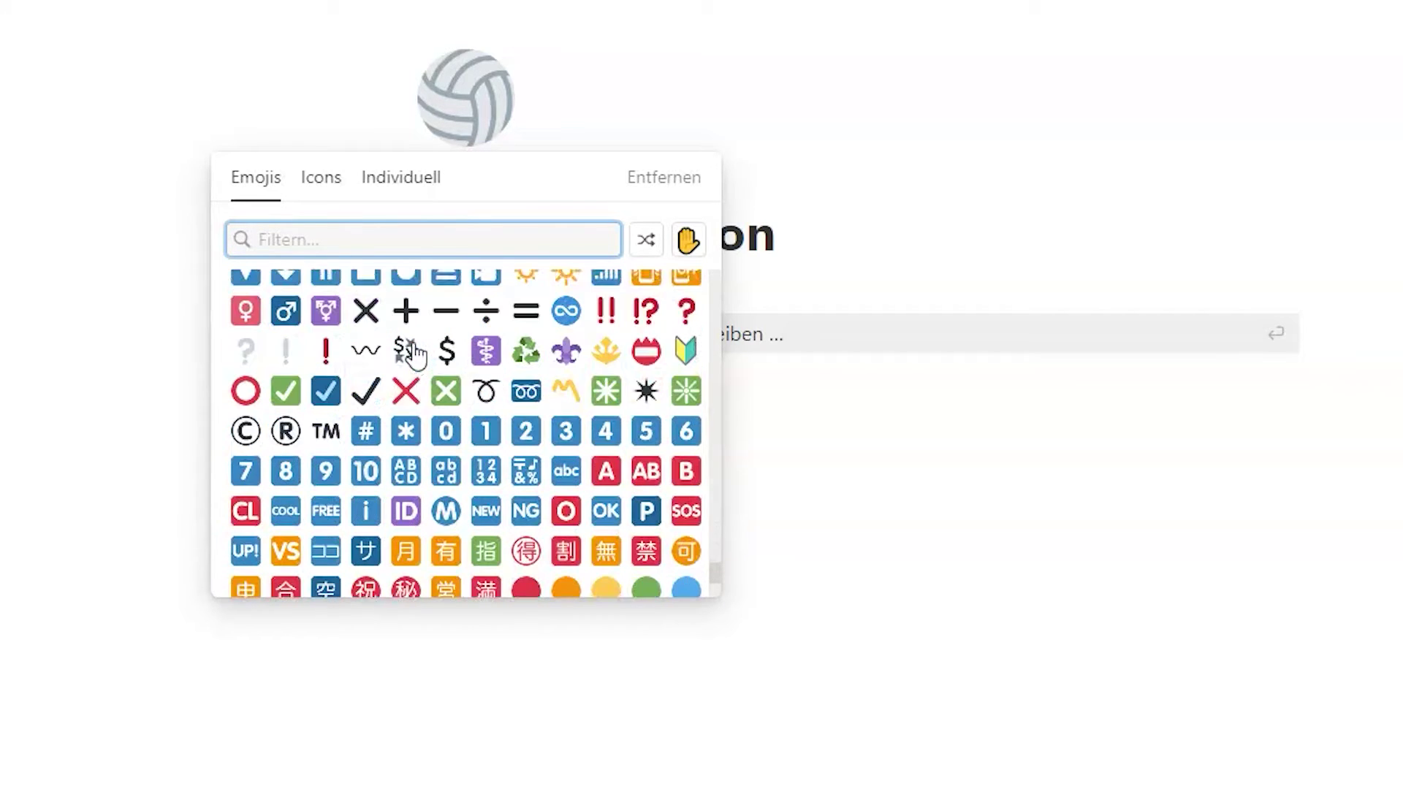
scroll(415, 354, "down", 15)
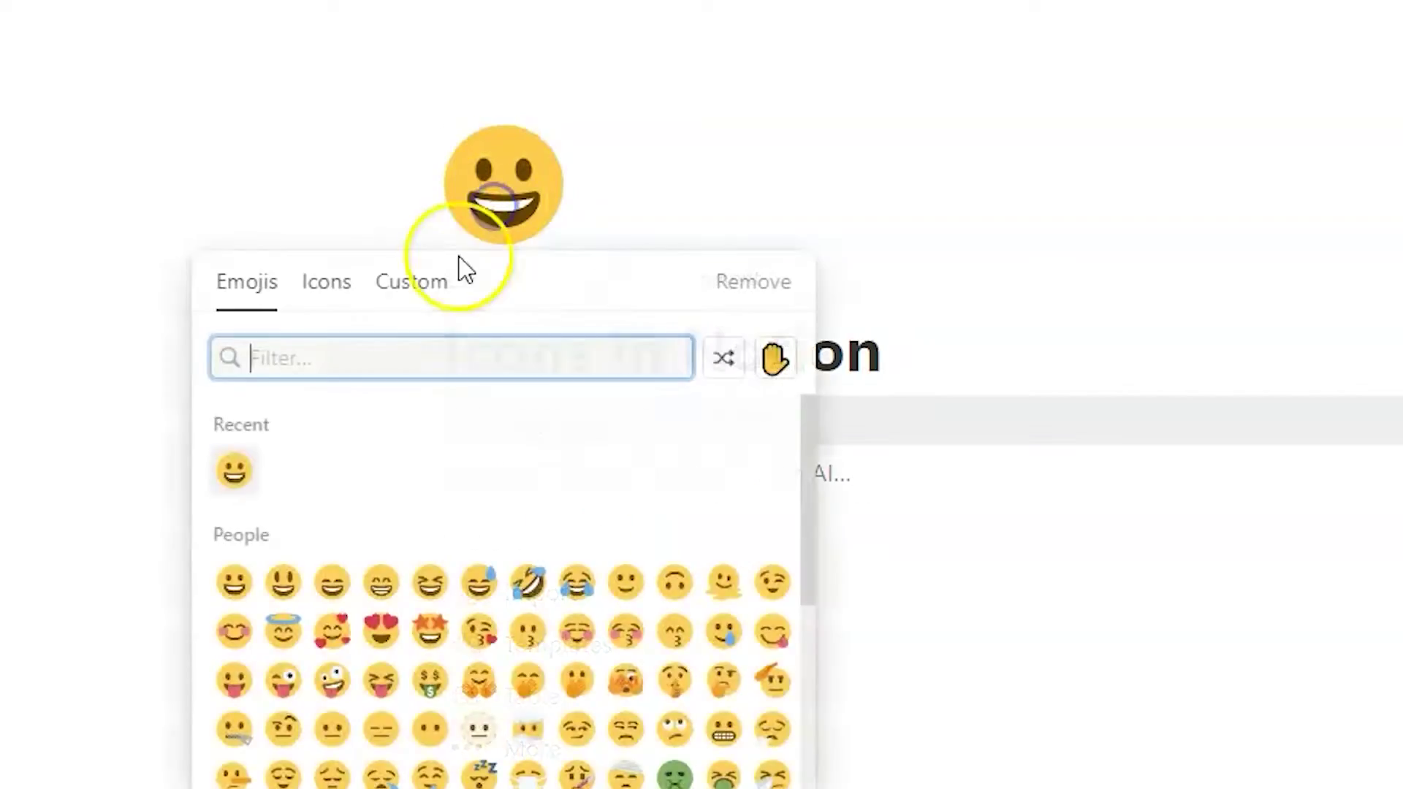
Set the page icon from the pasted Icons8 bar-chart image link in the Custom tab
left_click(407, 304)
type("https://img.icons8.com/ios/250/000000/bar-chart.png")
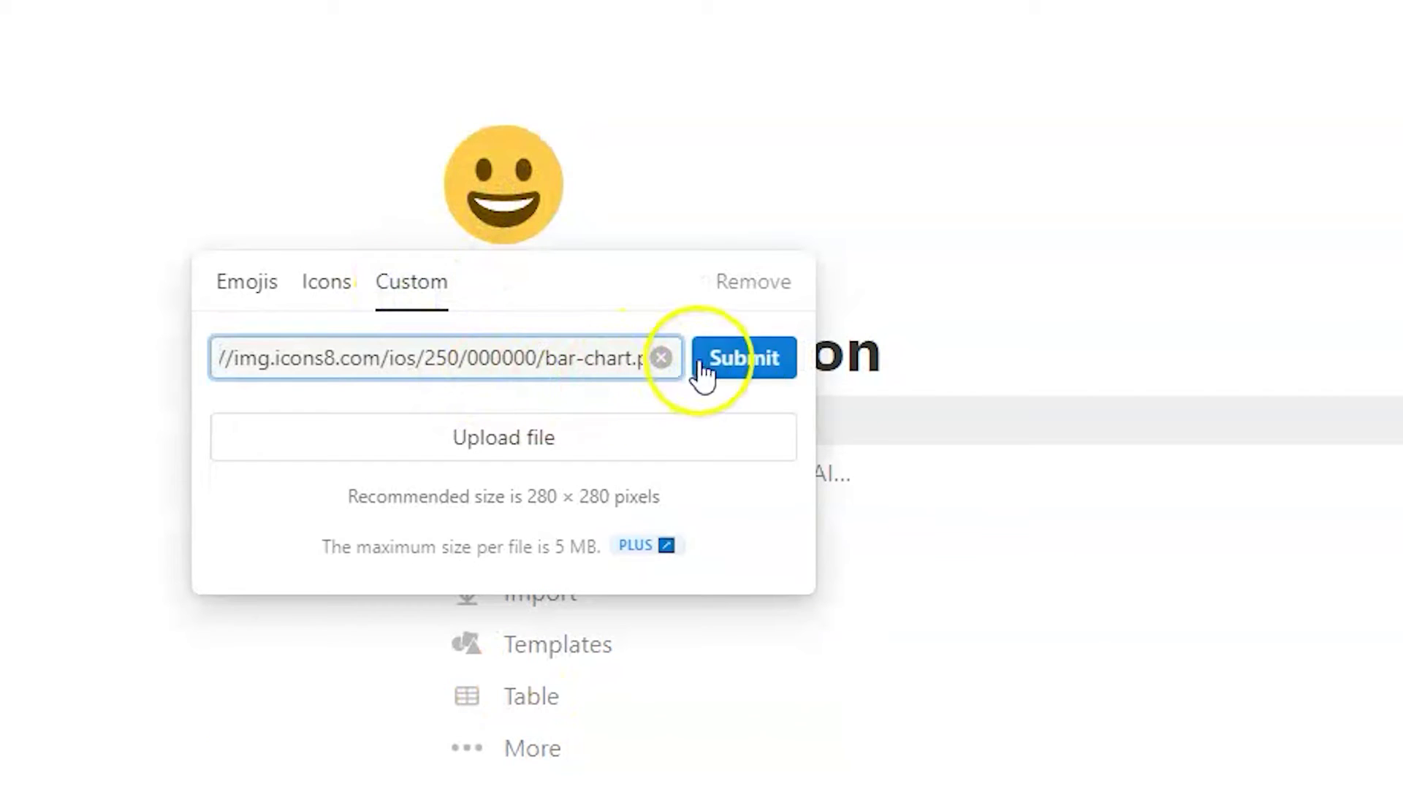
left_click(733, 369)
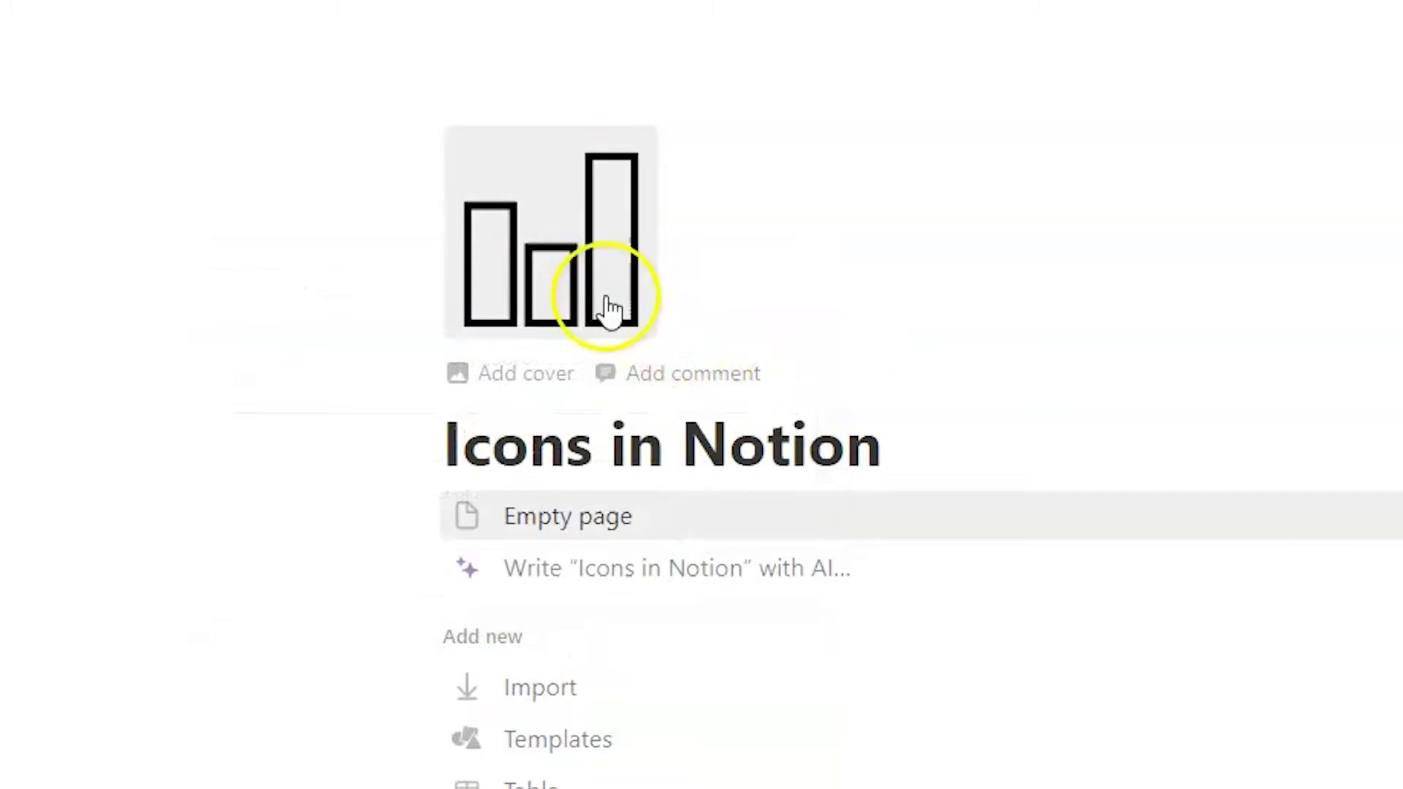
key("Down")
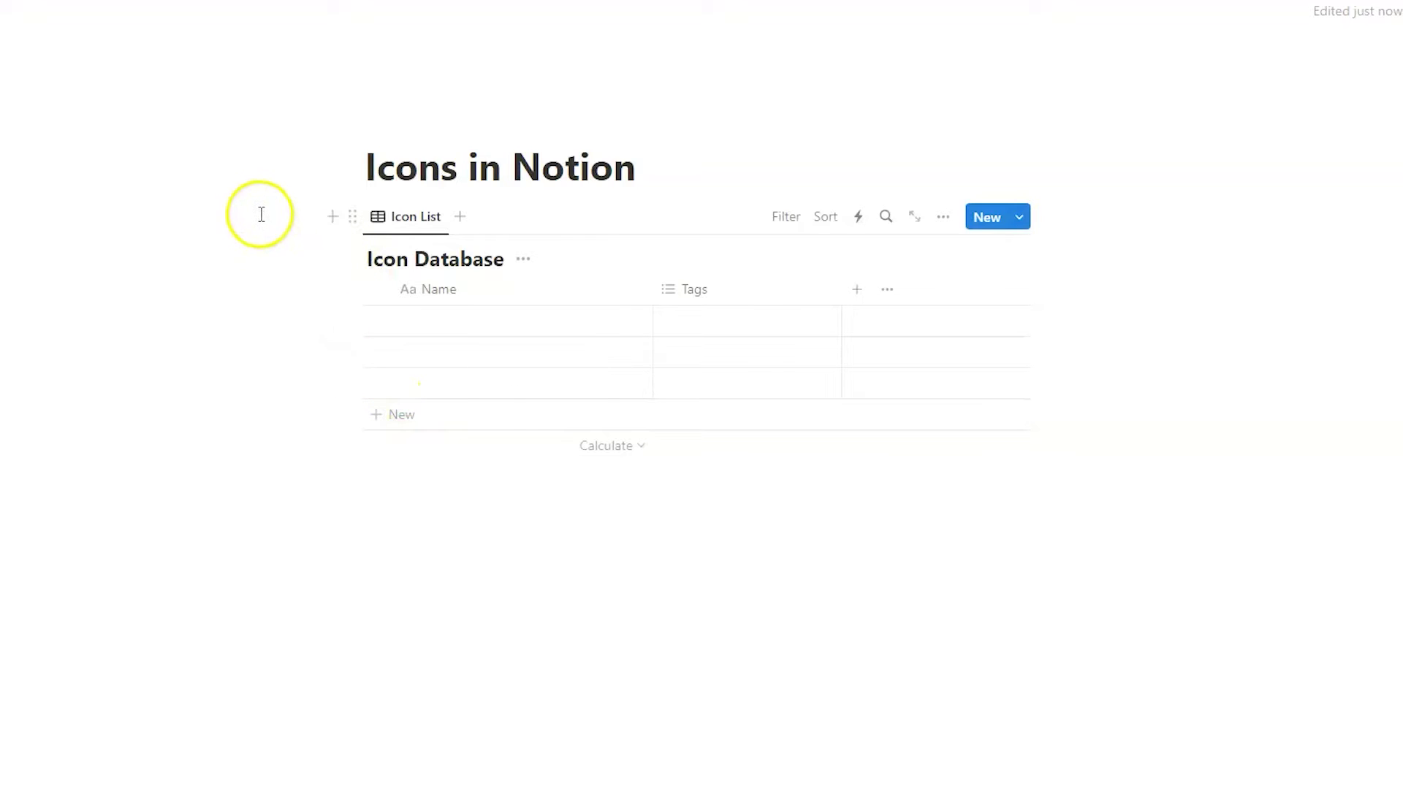
Add a random green shorts icon to the page, then view the Icons and Custom picker tabs
mouse_move(404, 140)
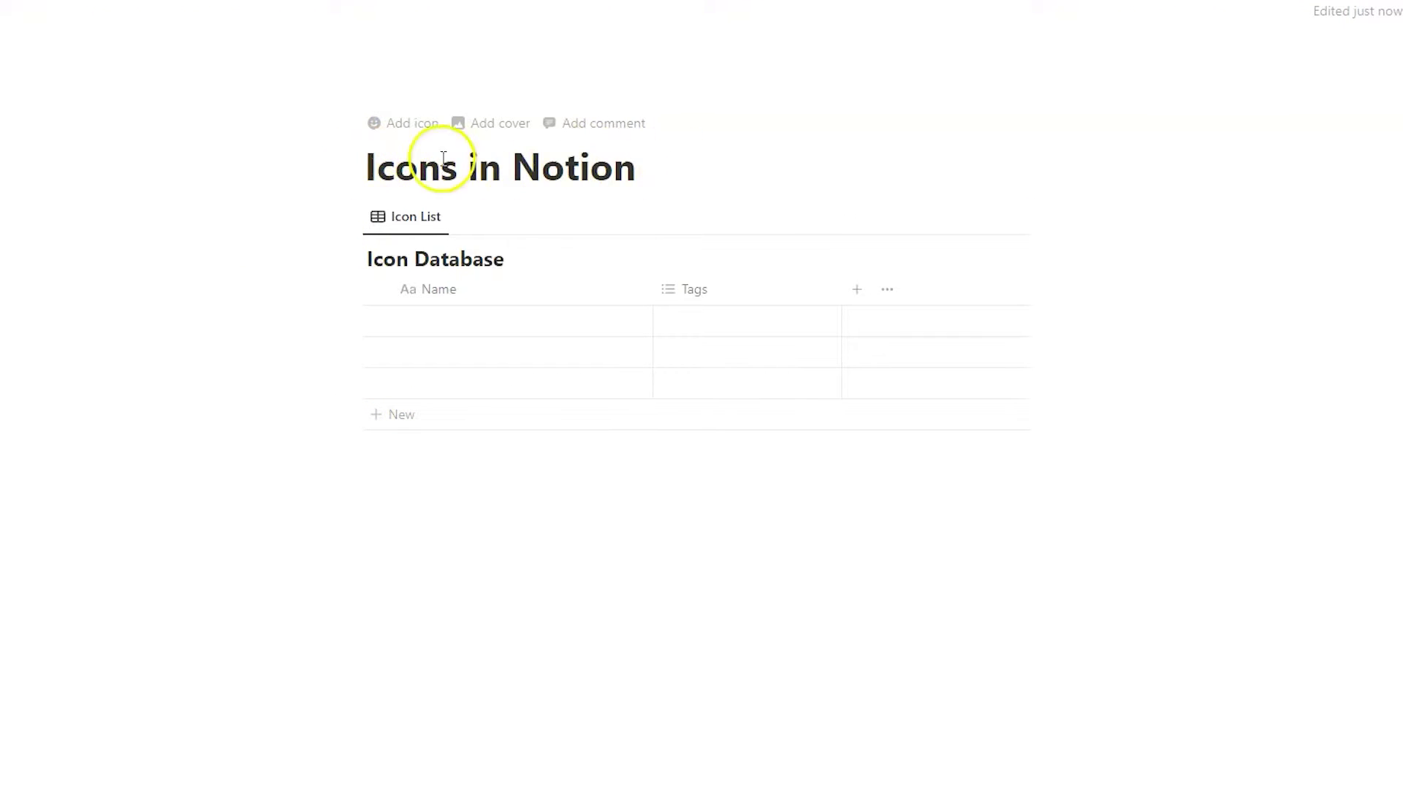
left_click(393, 122)
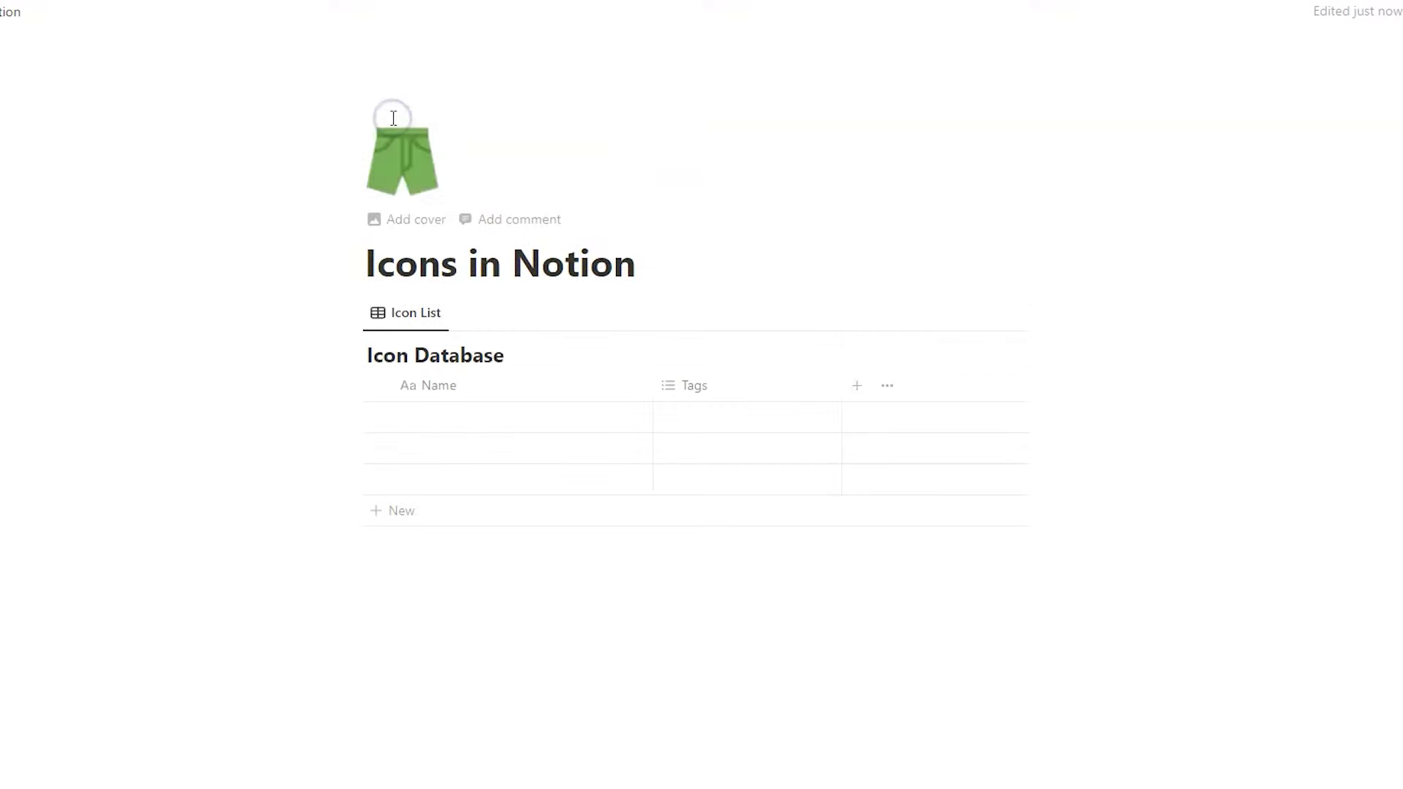
left_click(393, 162)
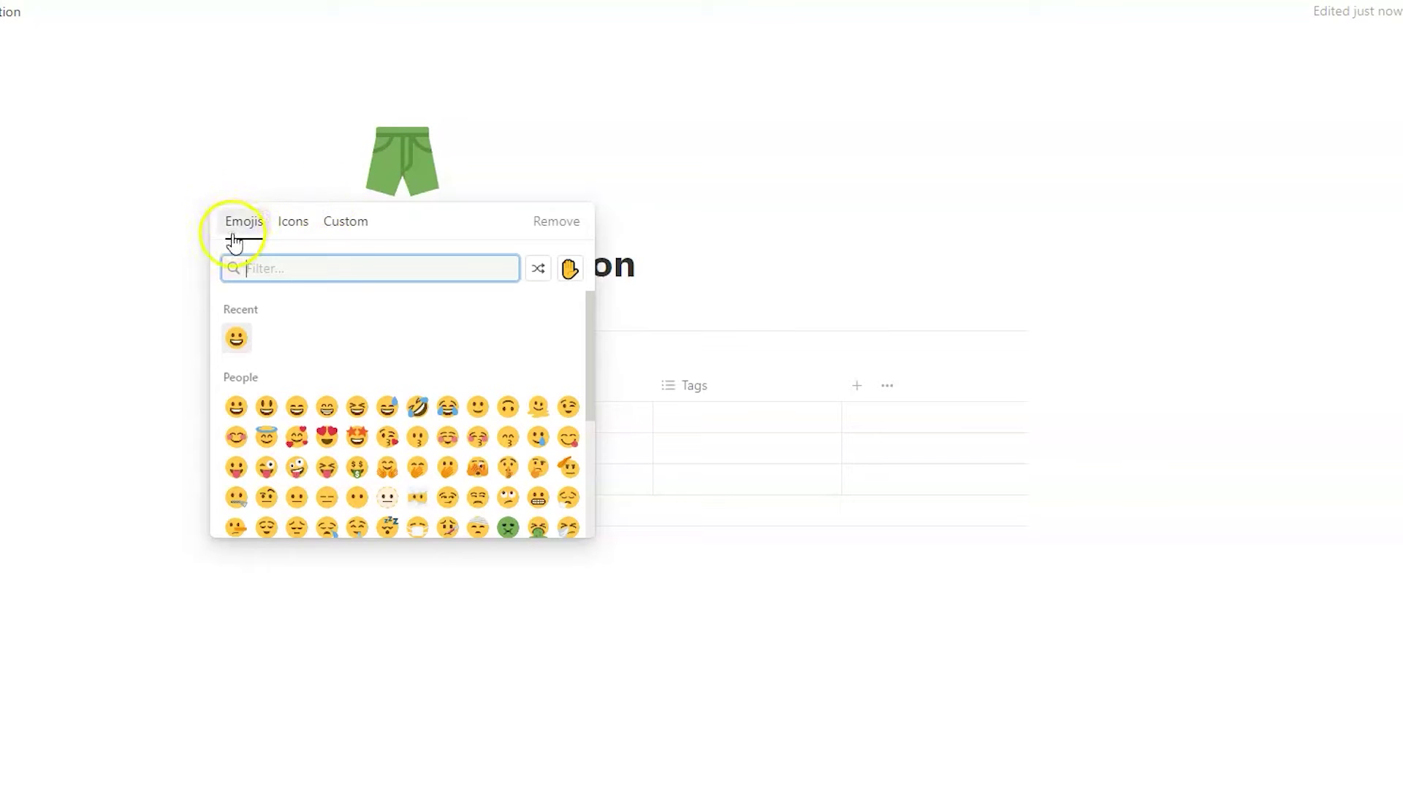
left_click(294, 225)
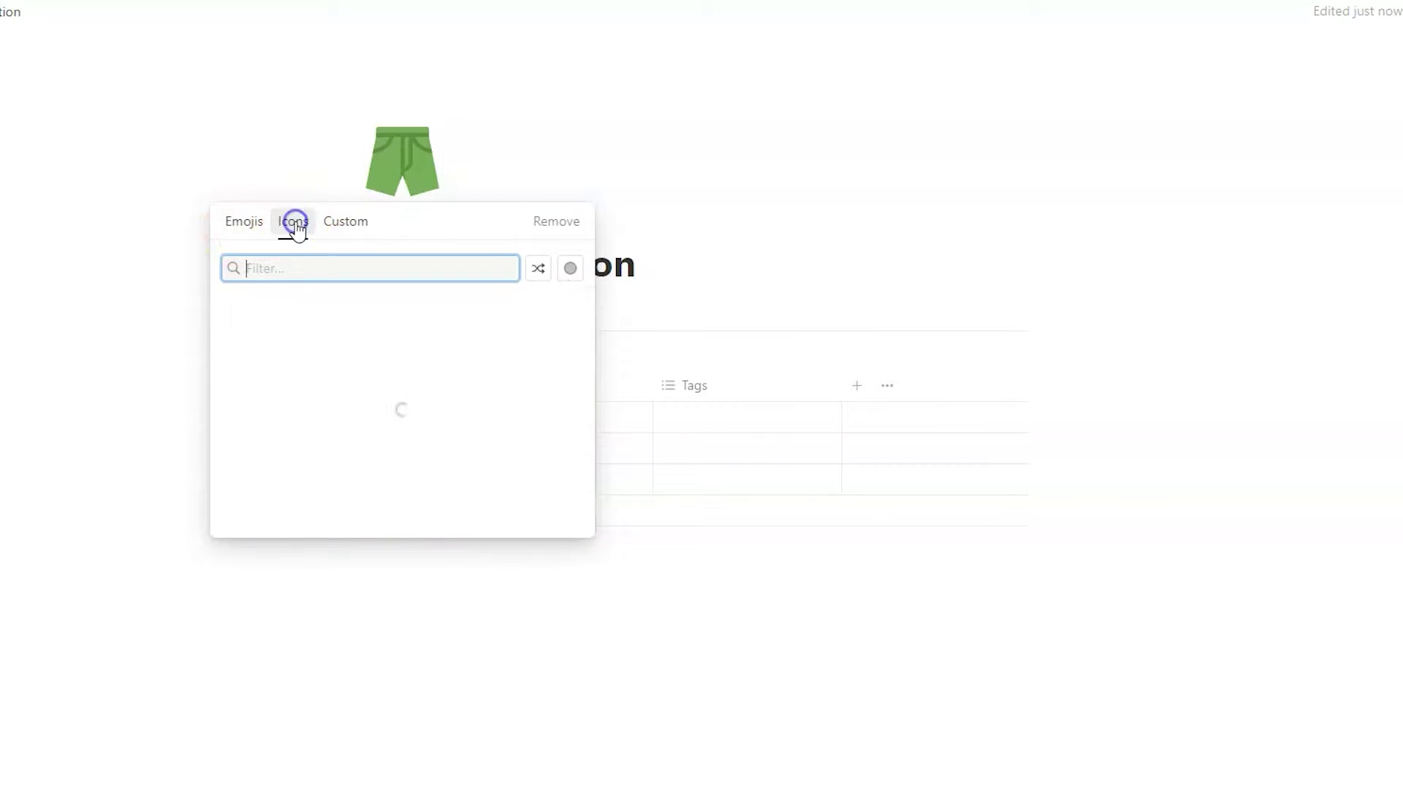
left_click(357, 226)
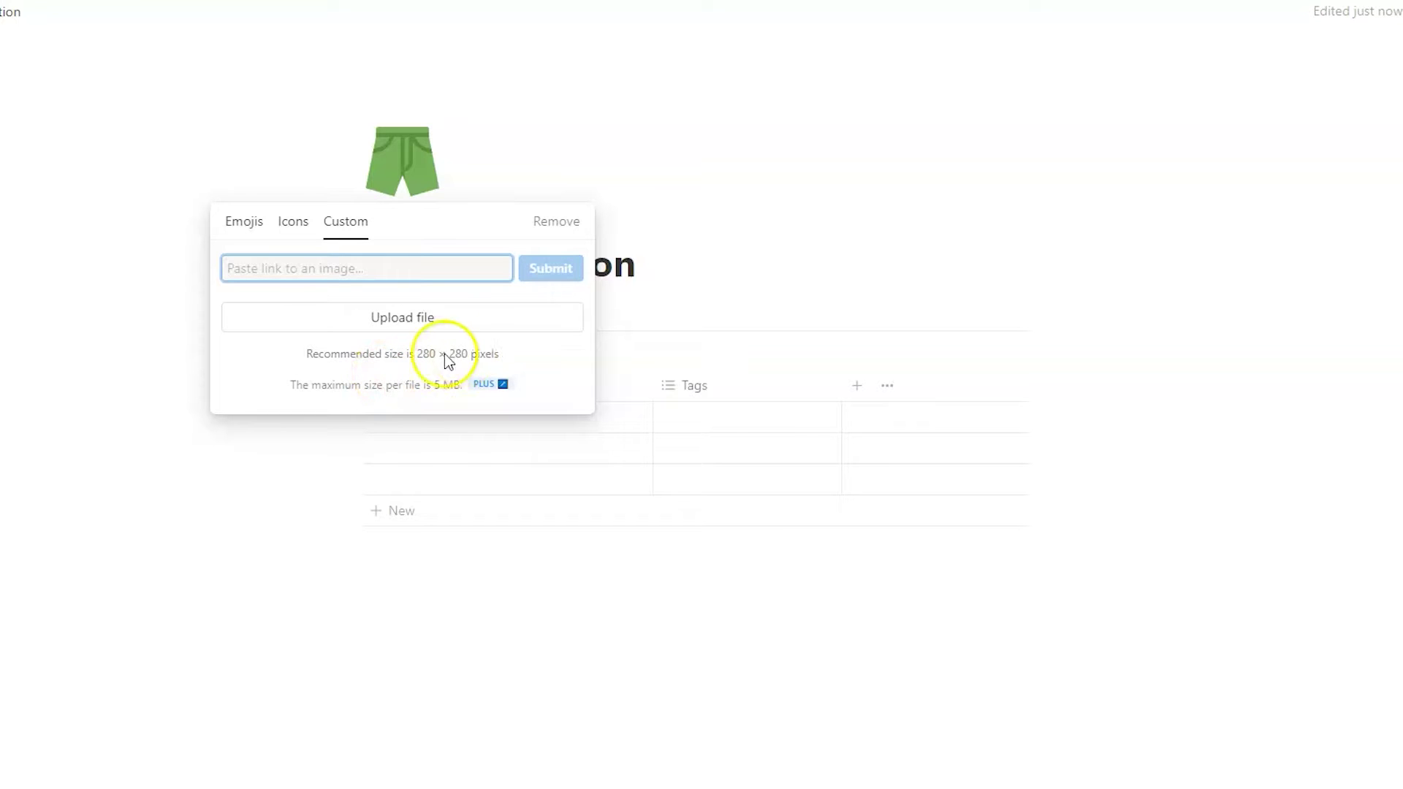
left_click(296, 226)
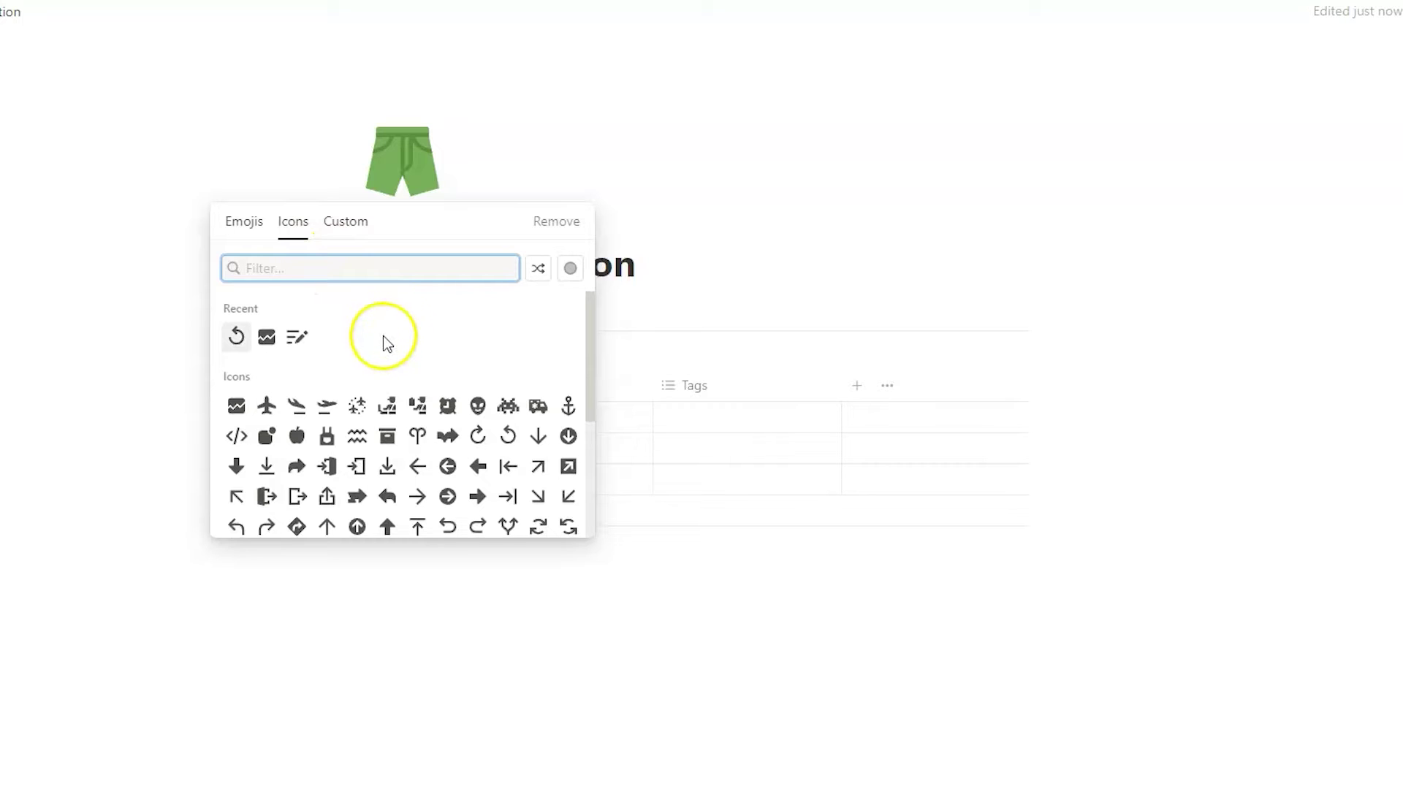
Replace the shorts with the green variant of the trend-line chart from Notion's Icons set
scroll(382, 339, "down", 6)
scroll(363, 377, "down", 10)
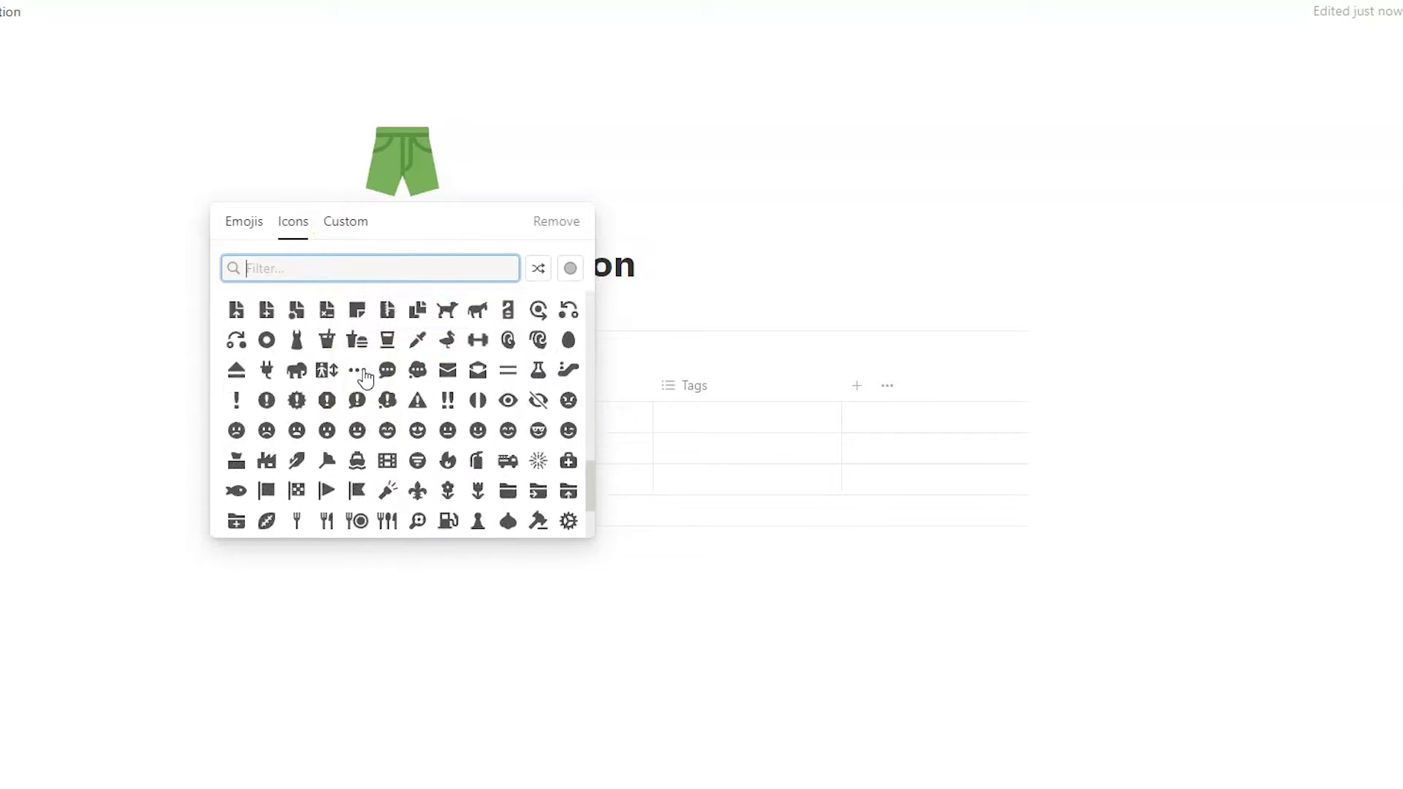
scroll(366, 377, "down", 5)
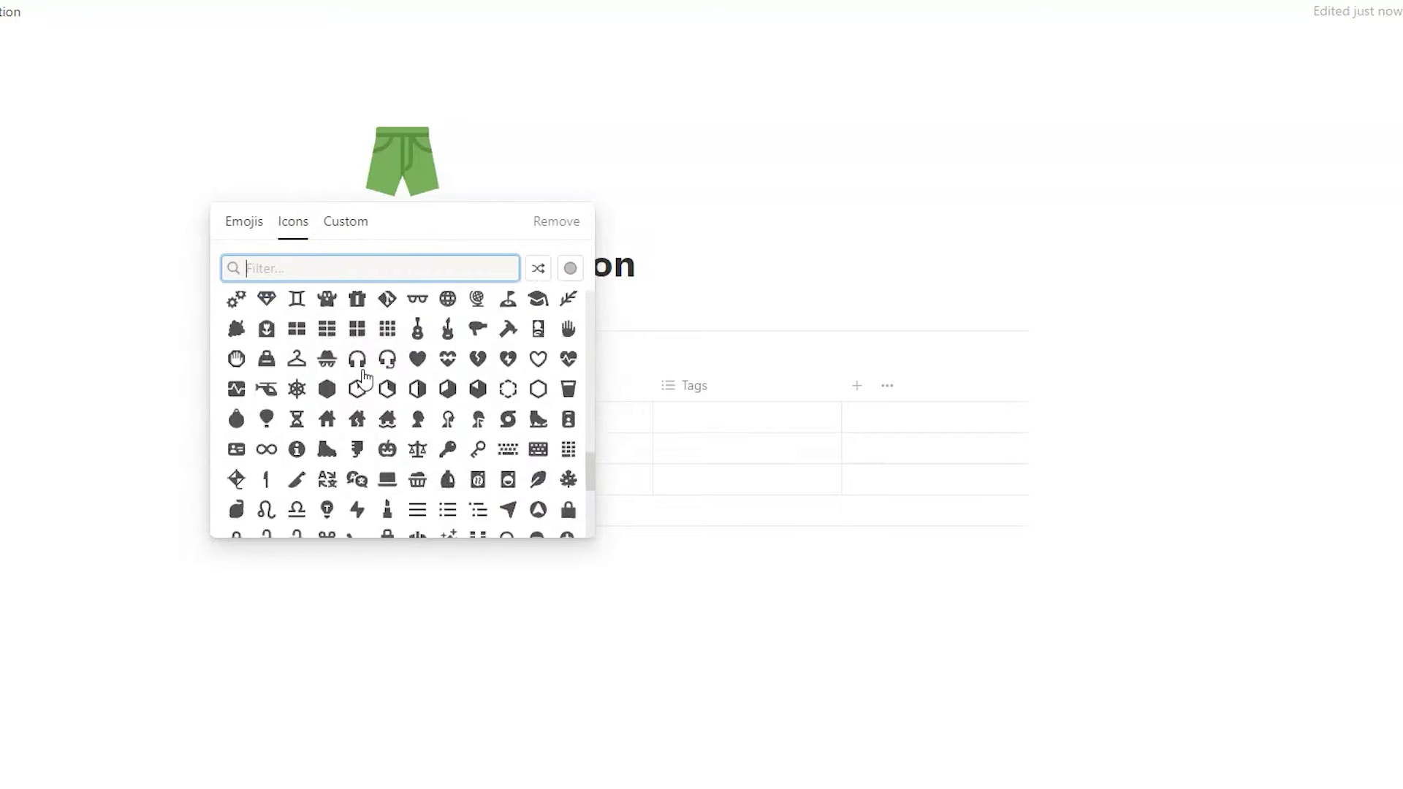
scroll(394, 395, "up", 10)
scroll(402, 406, "up", 3)
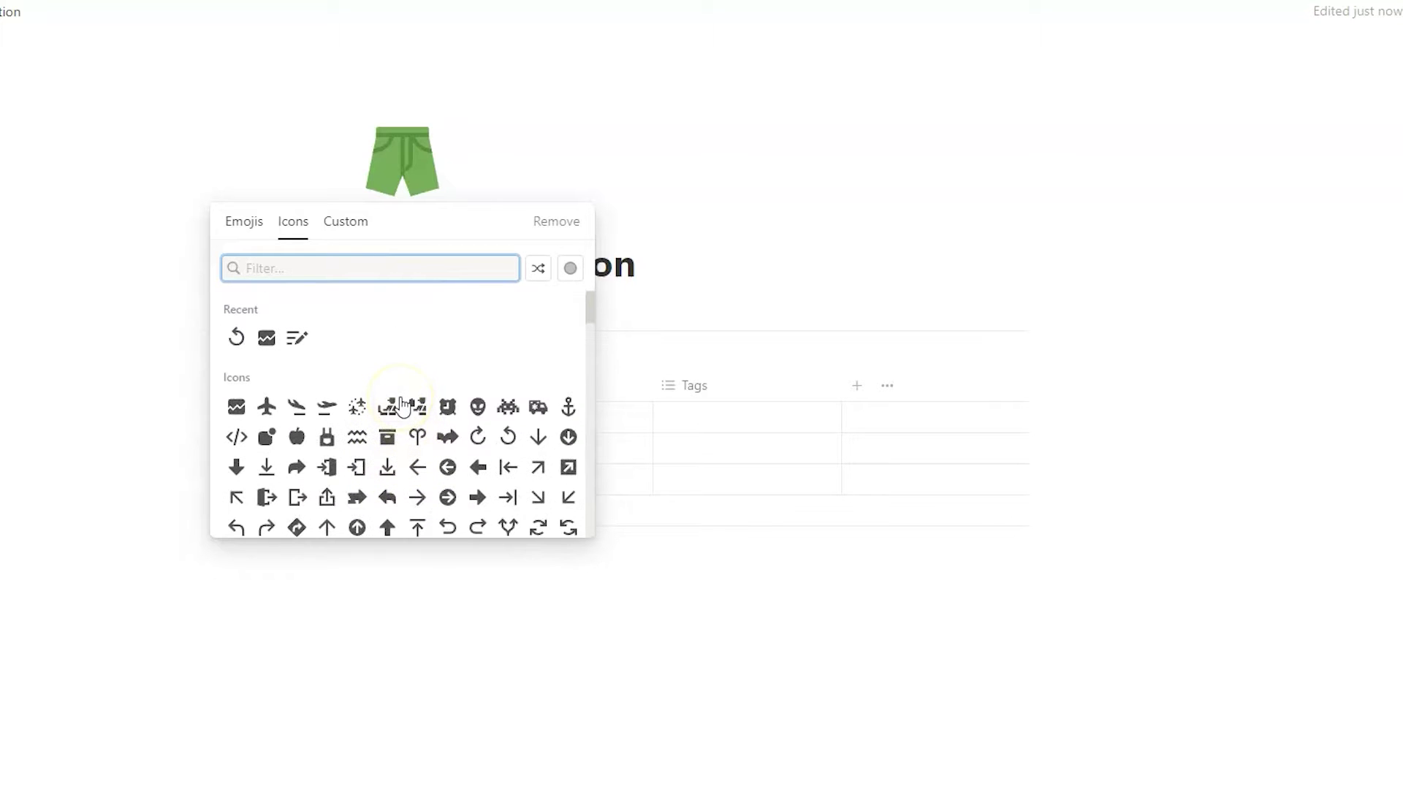
left_click(230, 314)
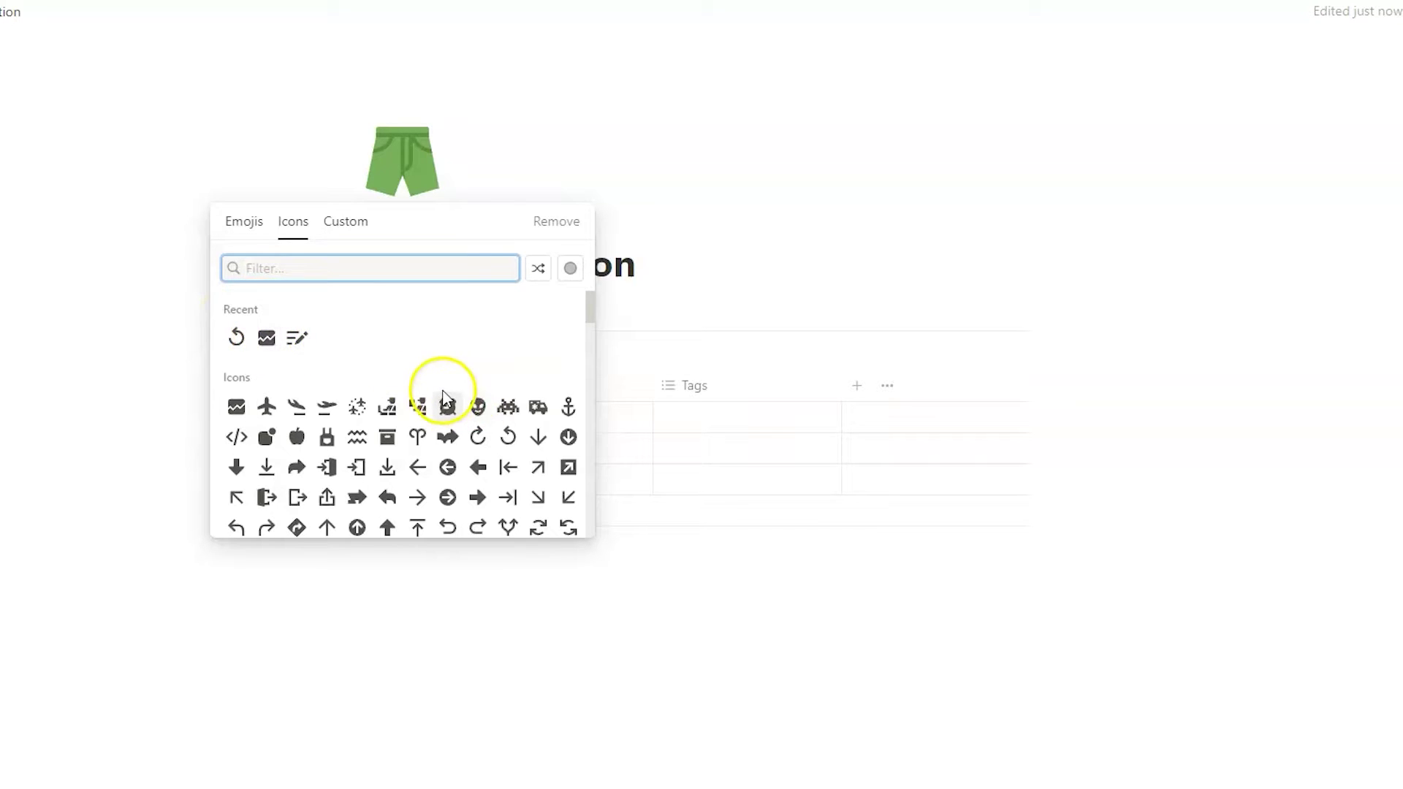
scroll(441, 395, "down", 3)
scroll(442, 398, "up", 3)
scroll(442, 398, "up", 1)
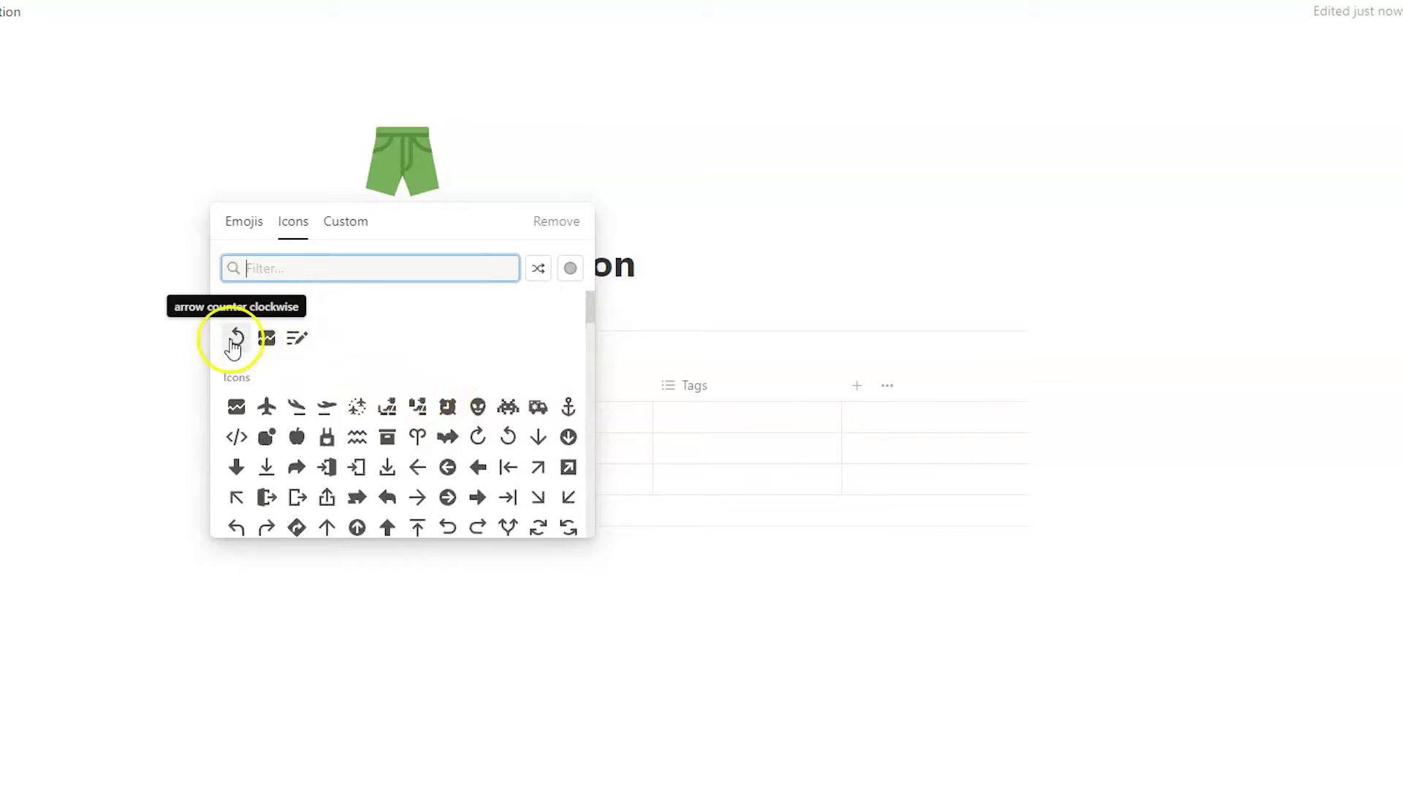
left_click_drag(270, 349, 200, 369)
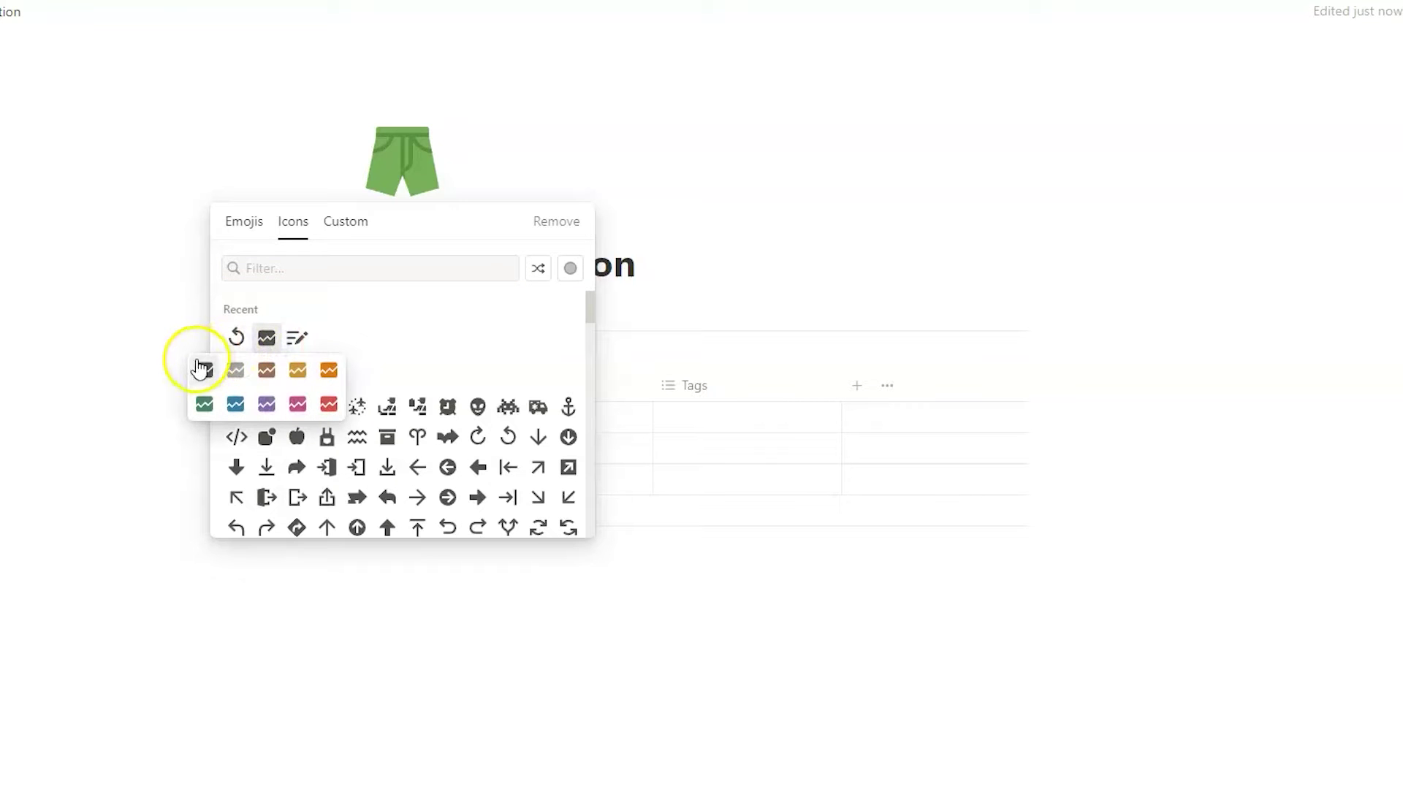
left_click(204, 400)
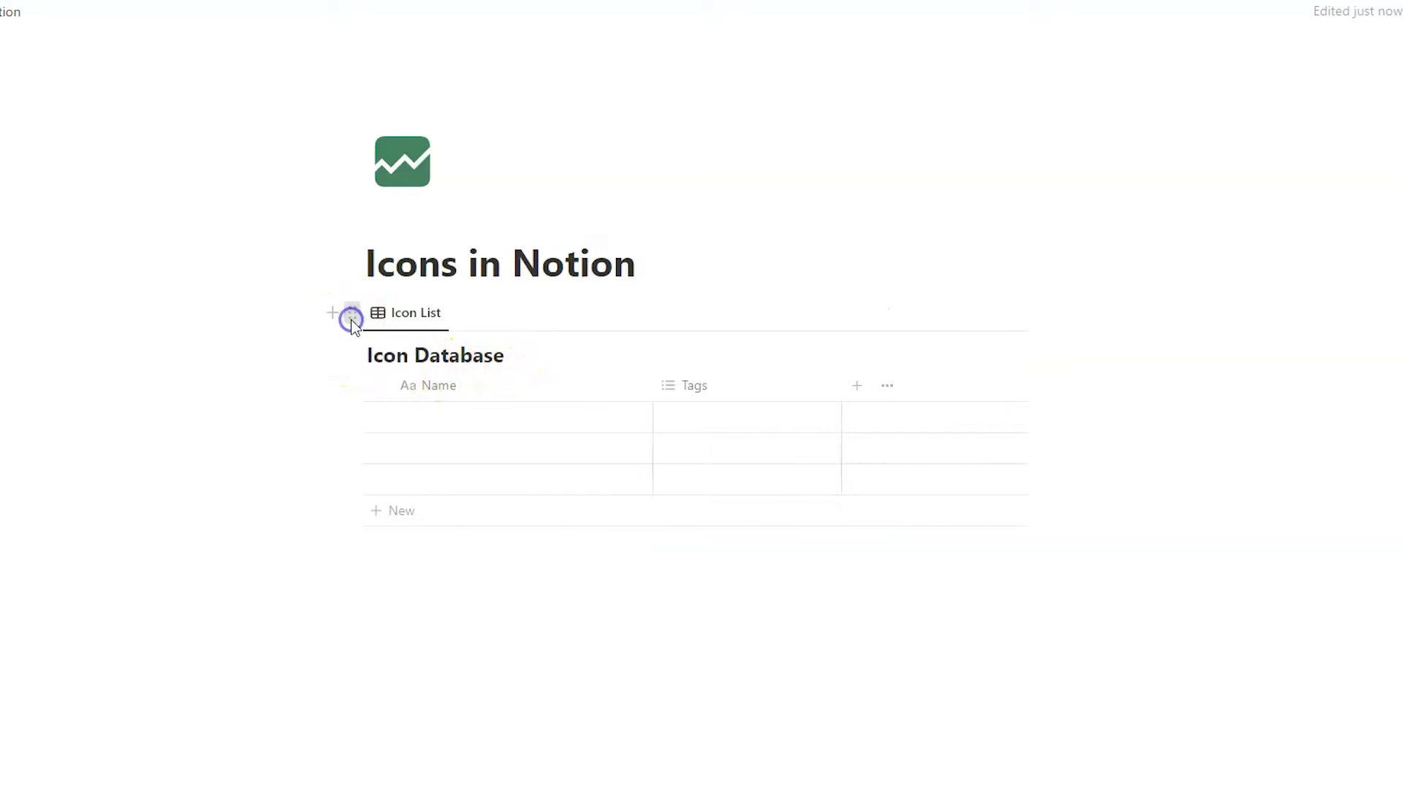
left_click(351, 316)
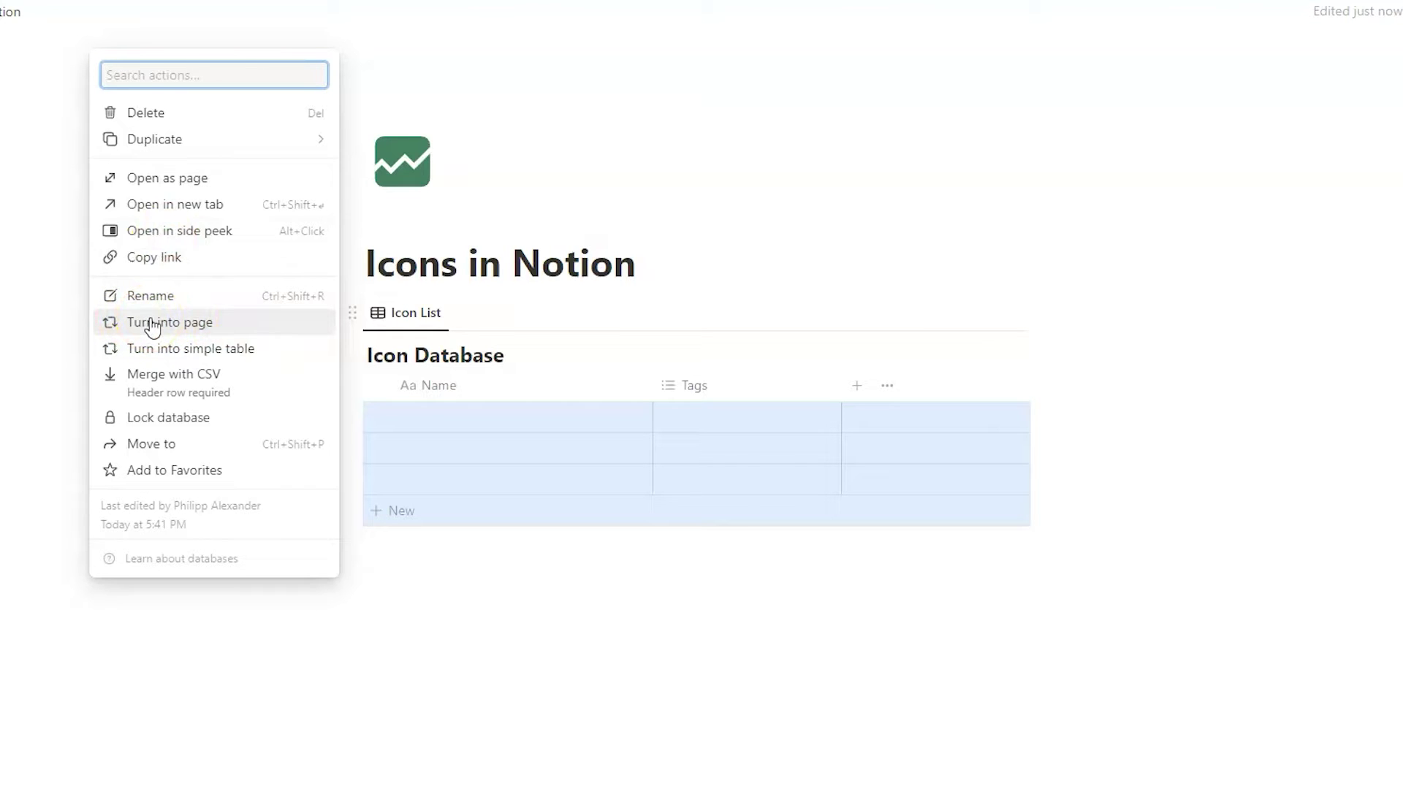
Open Icon Database as a page, give it a red apple icon, and return to the parent page
left_click(142, 179)
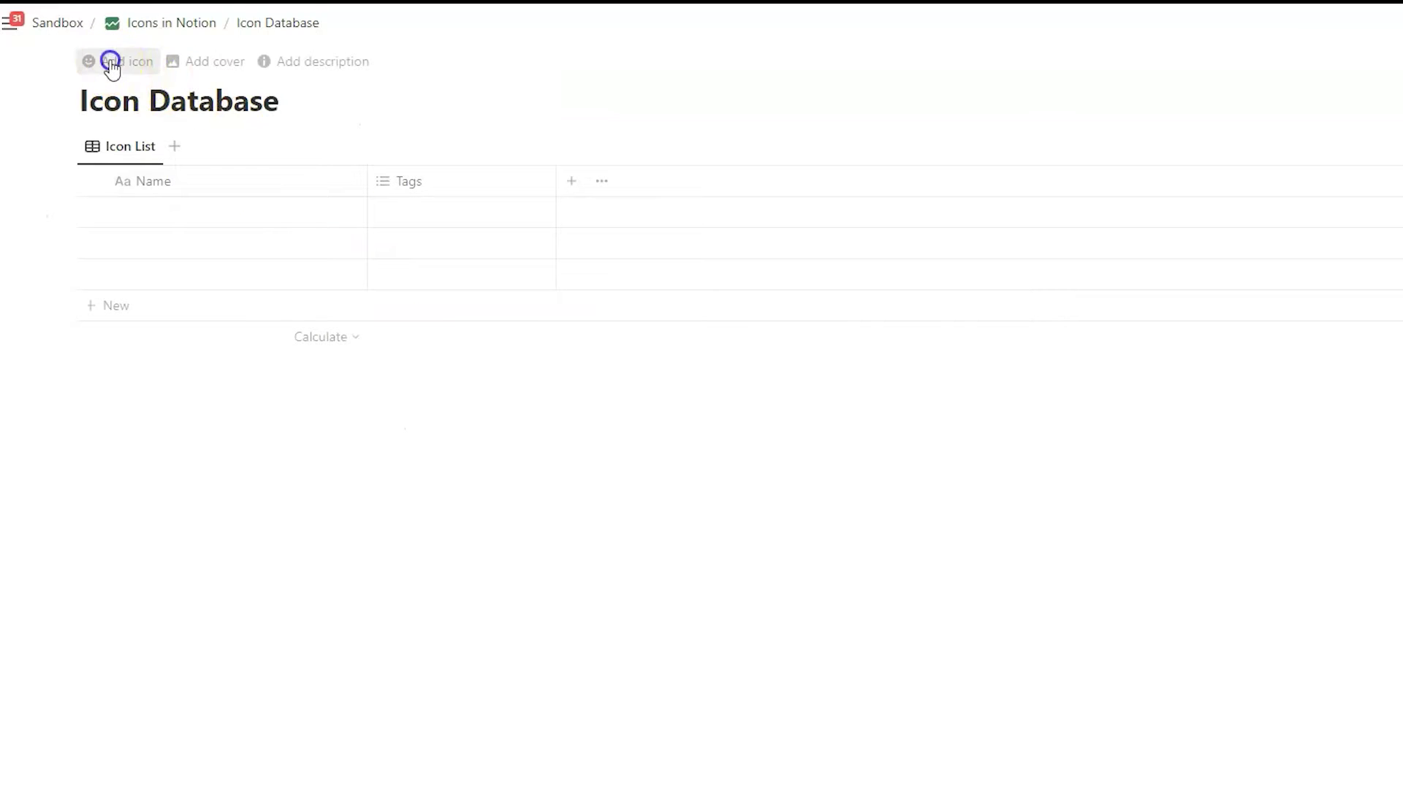
left_click(110, 61)
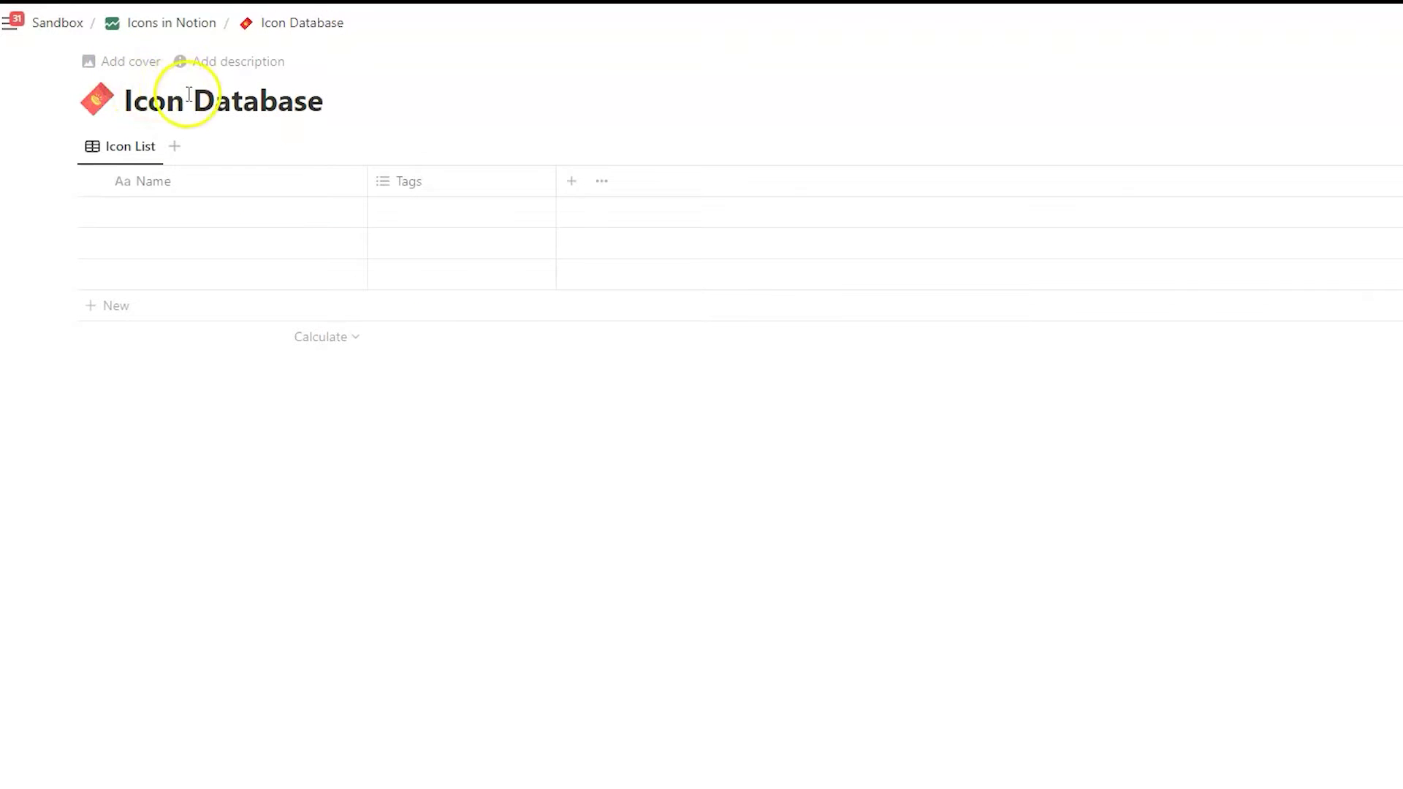
left_click(88, 109)
left_click(73, 140)
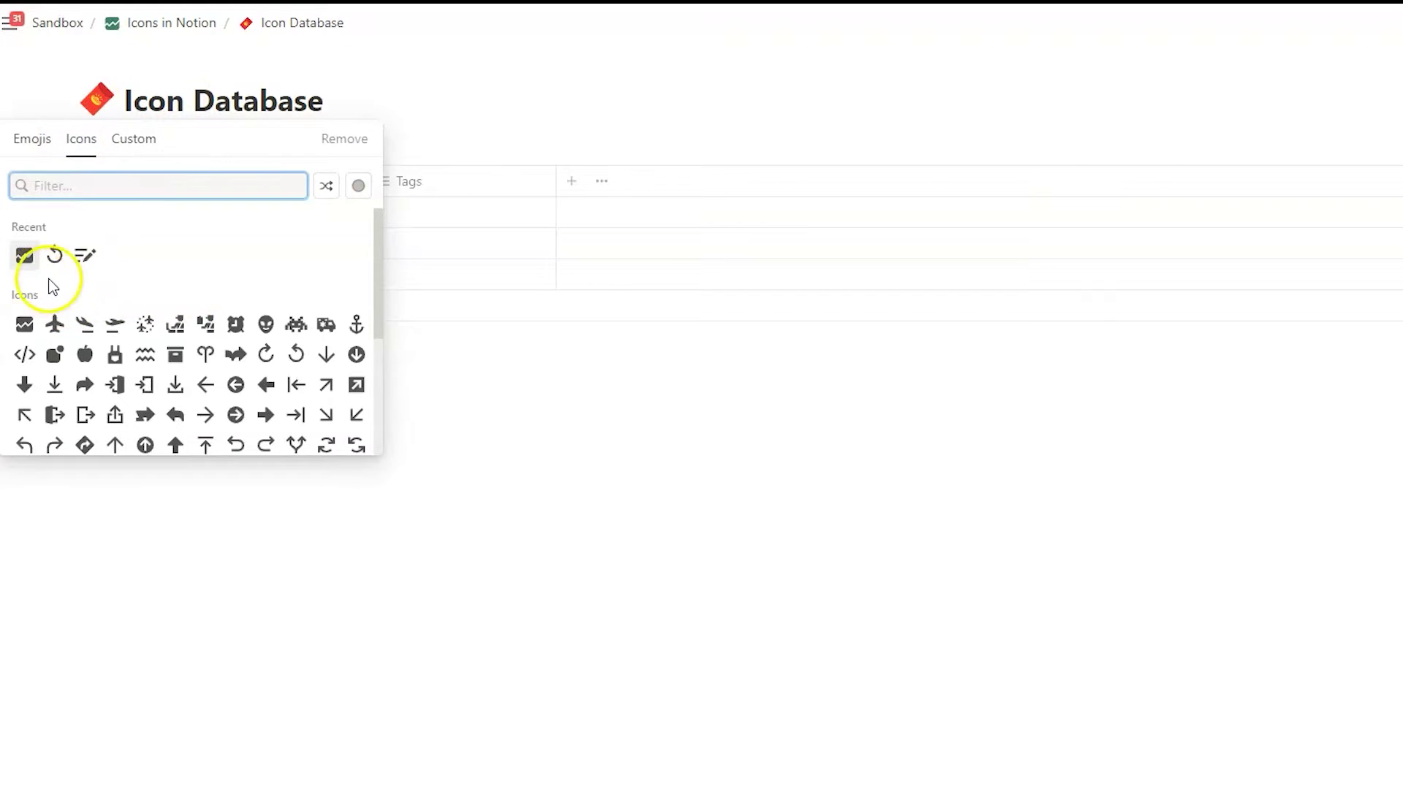
left_click(84, 358)
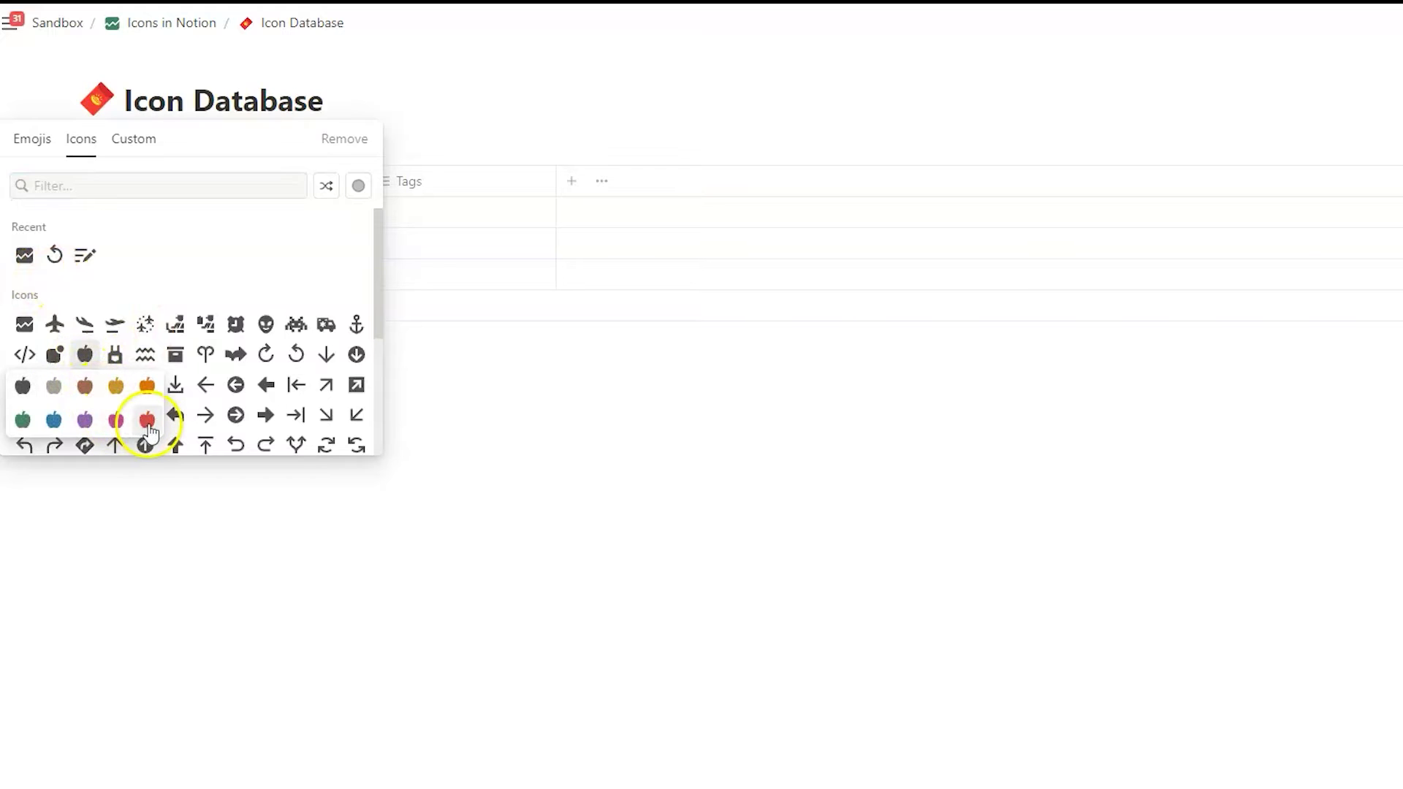
left_click(148, 421)
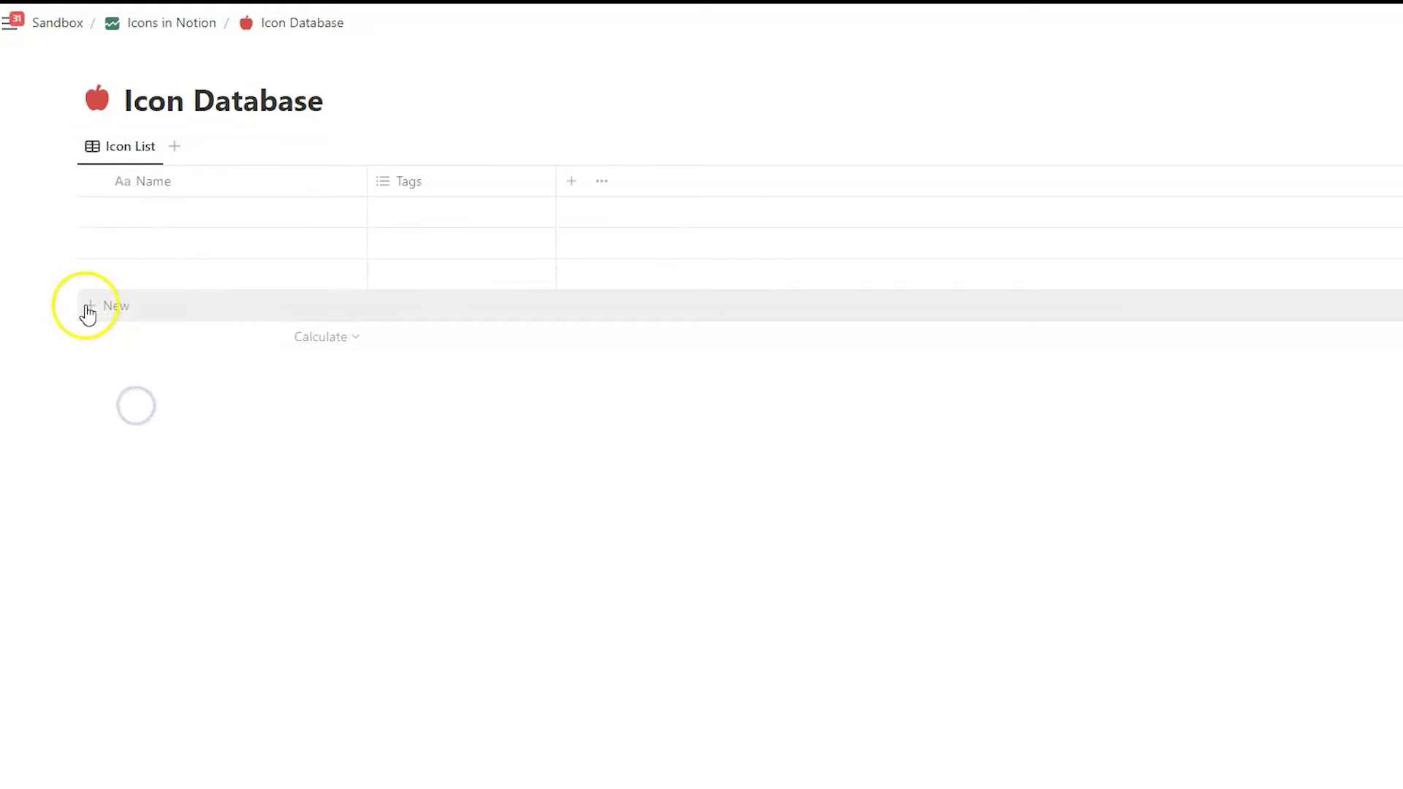
key("ctrl+[")
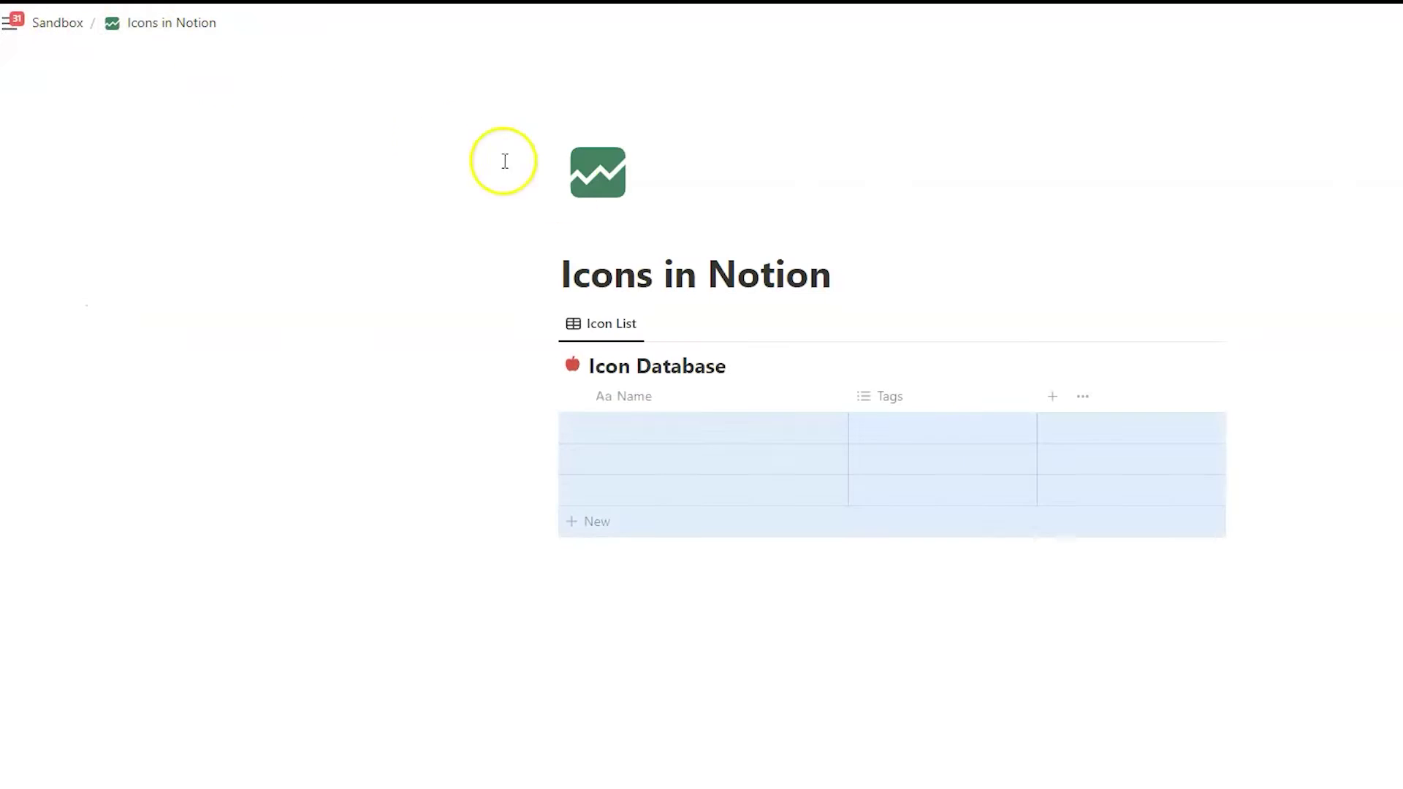
left_click(551, 377)
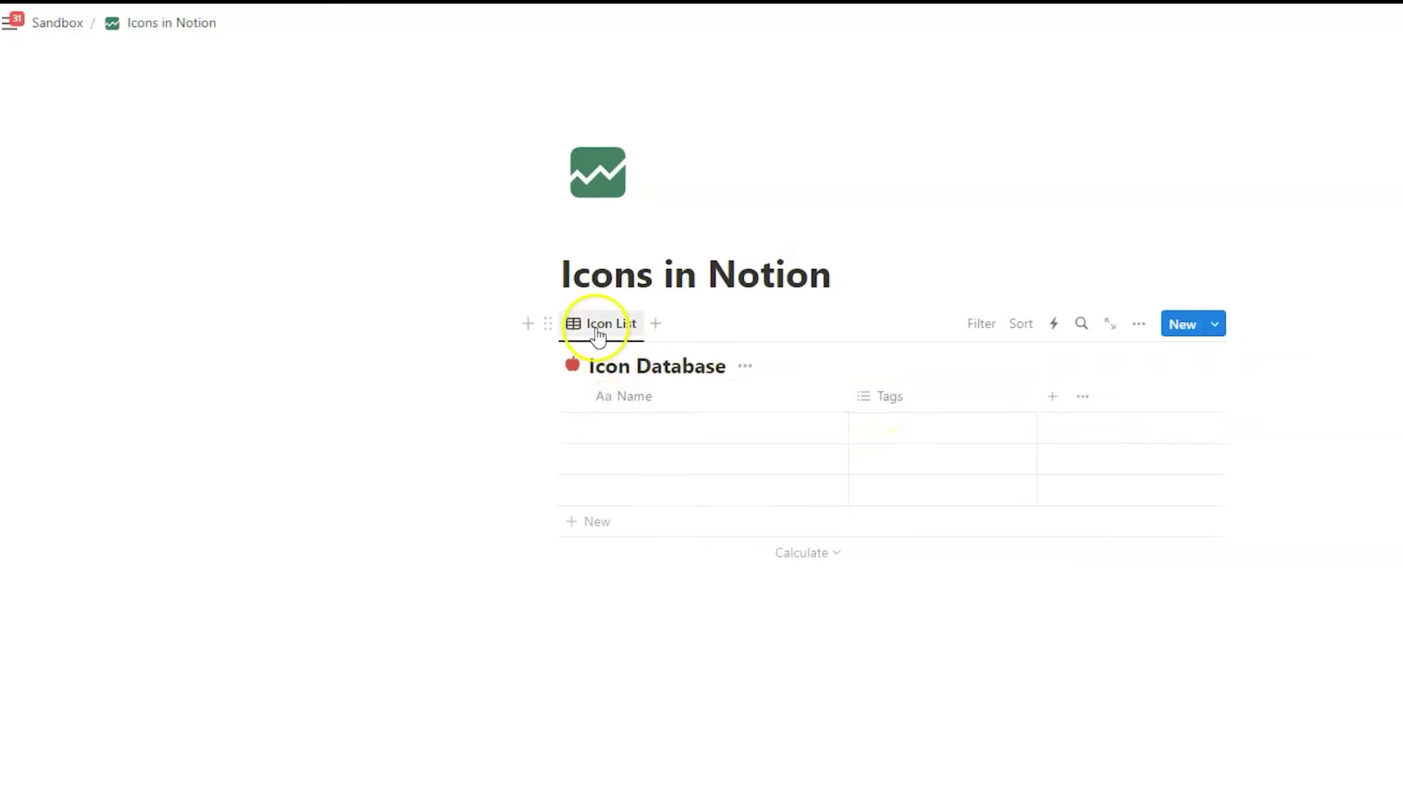
Set the Icon List view's icon to the circled right-arrow in the view settings
left_click(1146, 328)
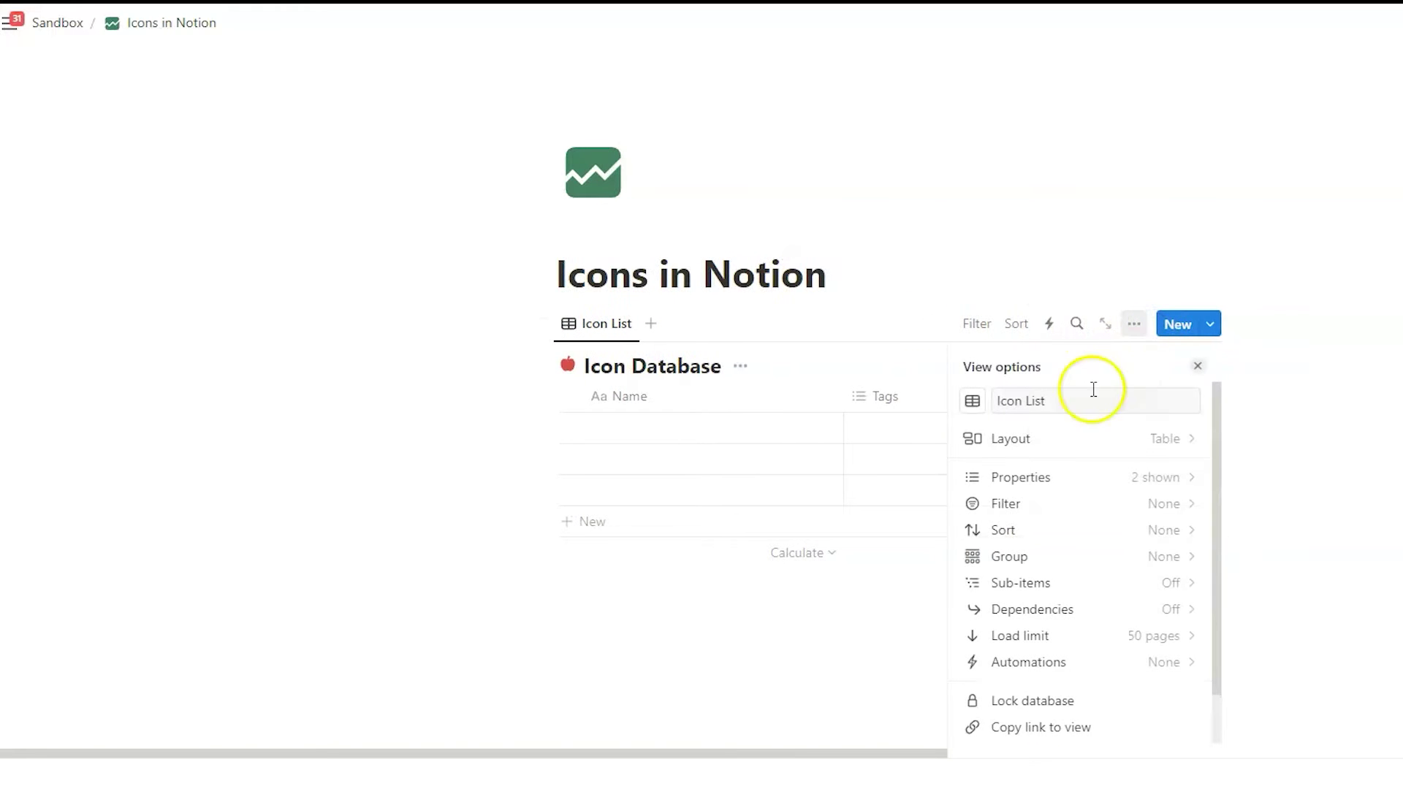
left_click(1000, 403)
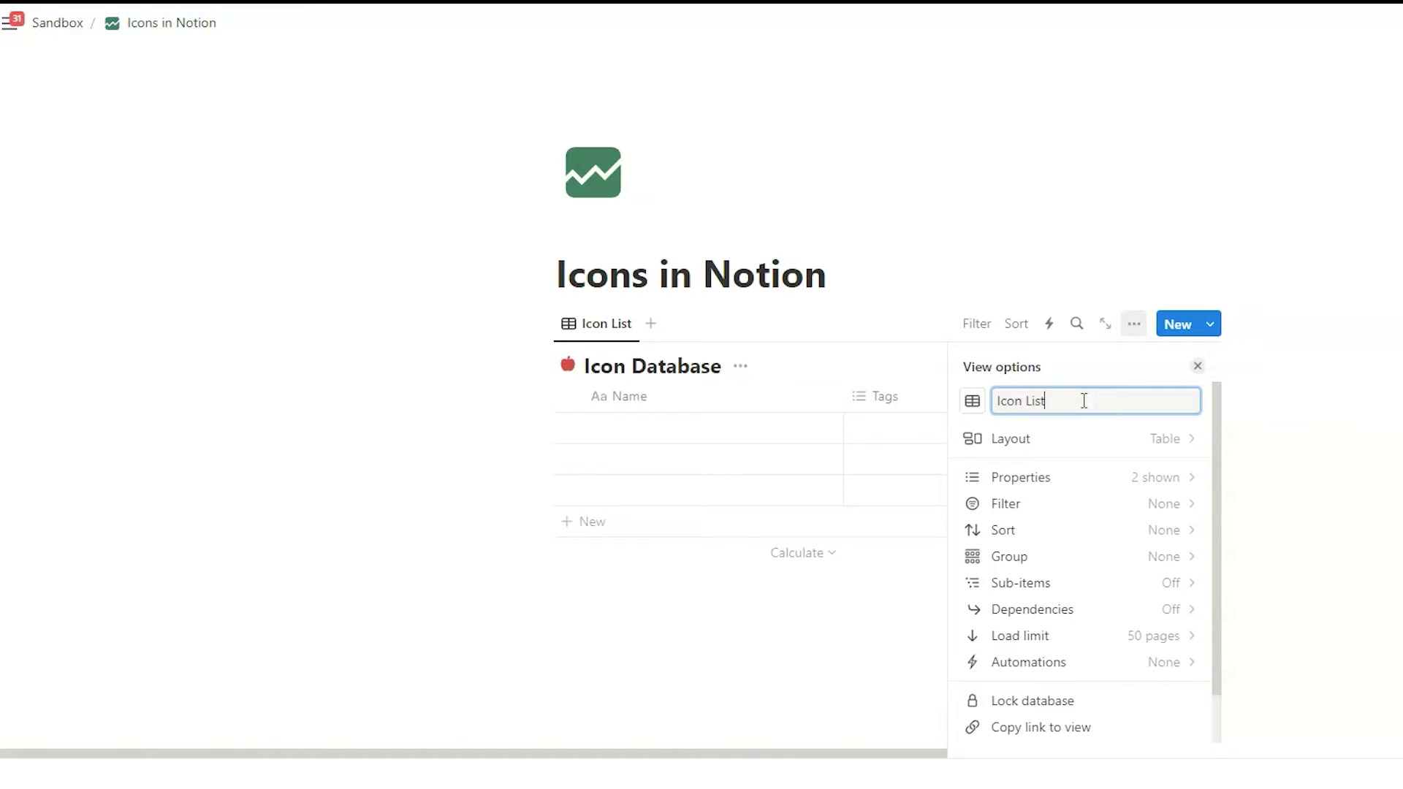
left_click(1036, 400)
left_click(993, 400)
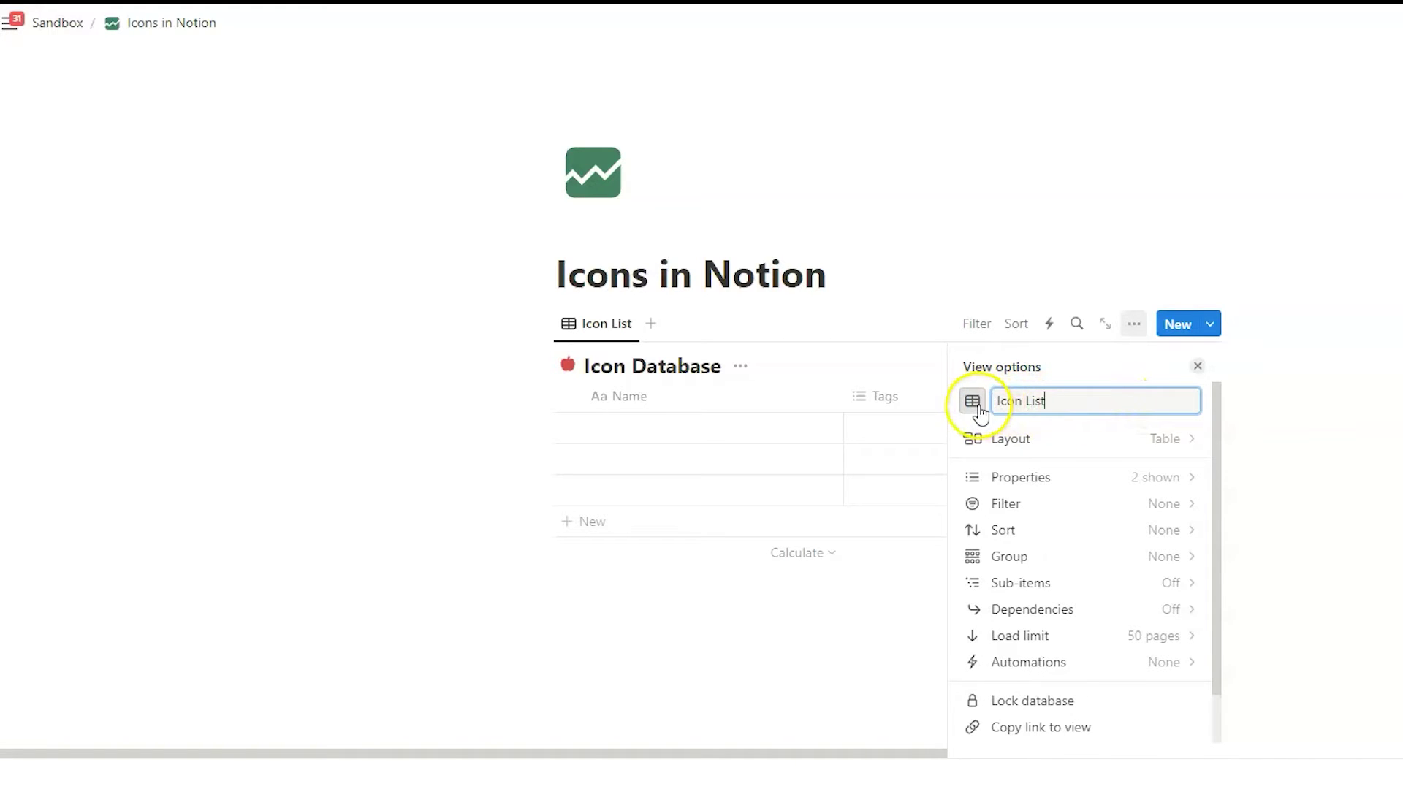
left_click(973, 403)
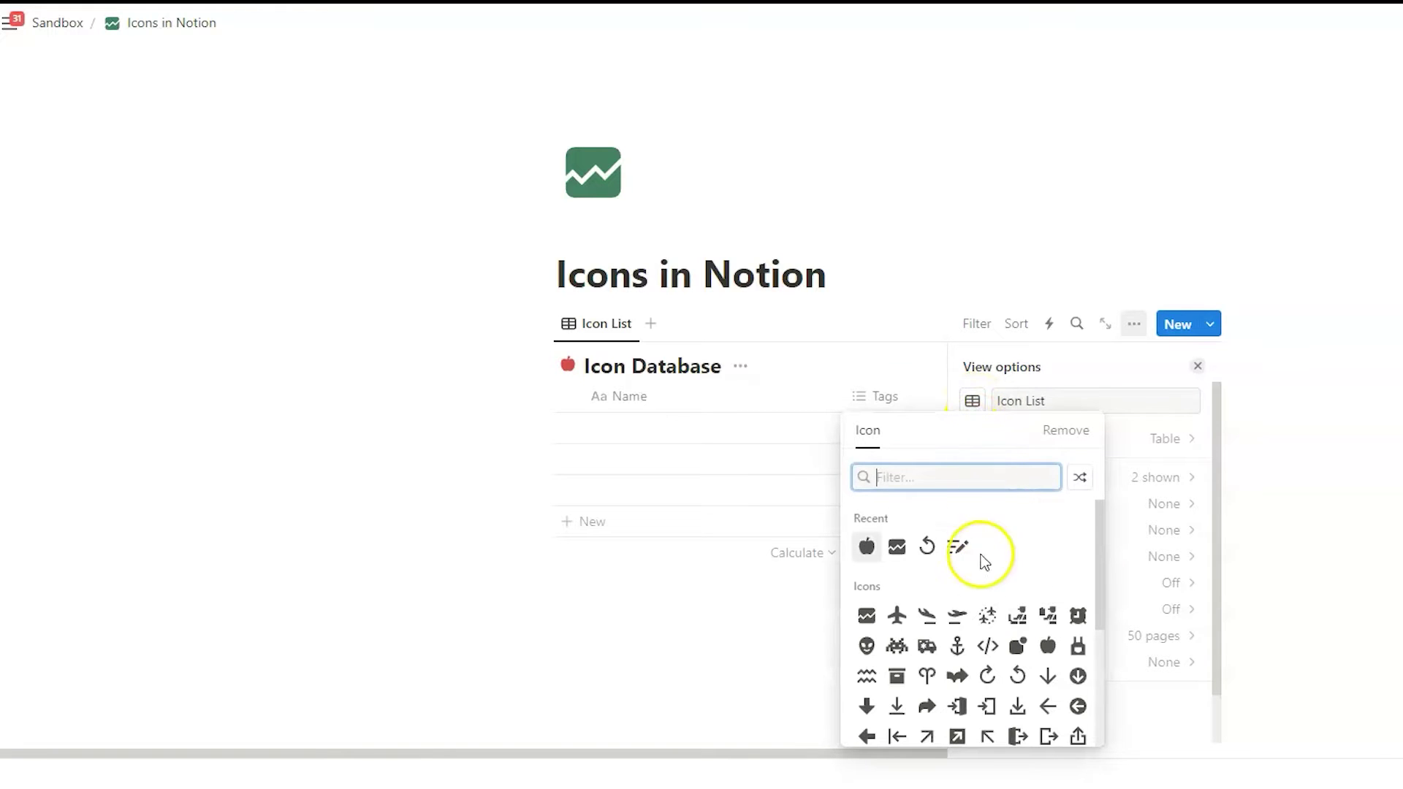
scroll(1019, 568, "down", 3)
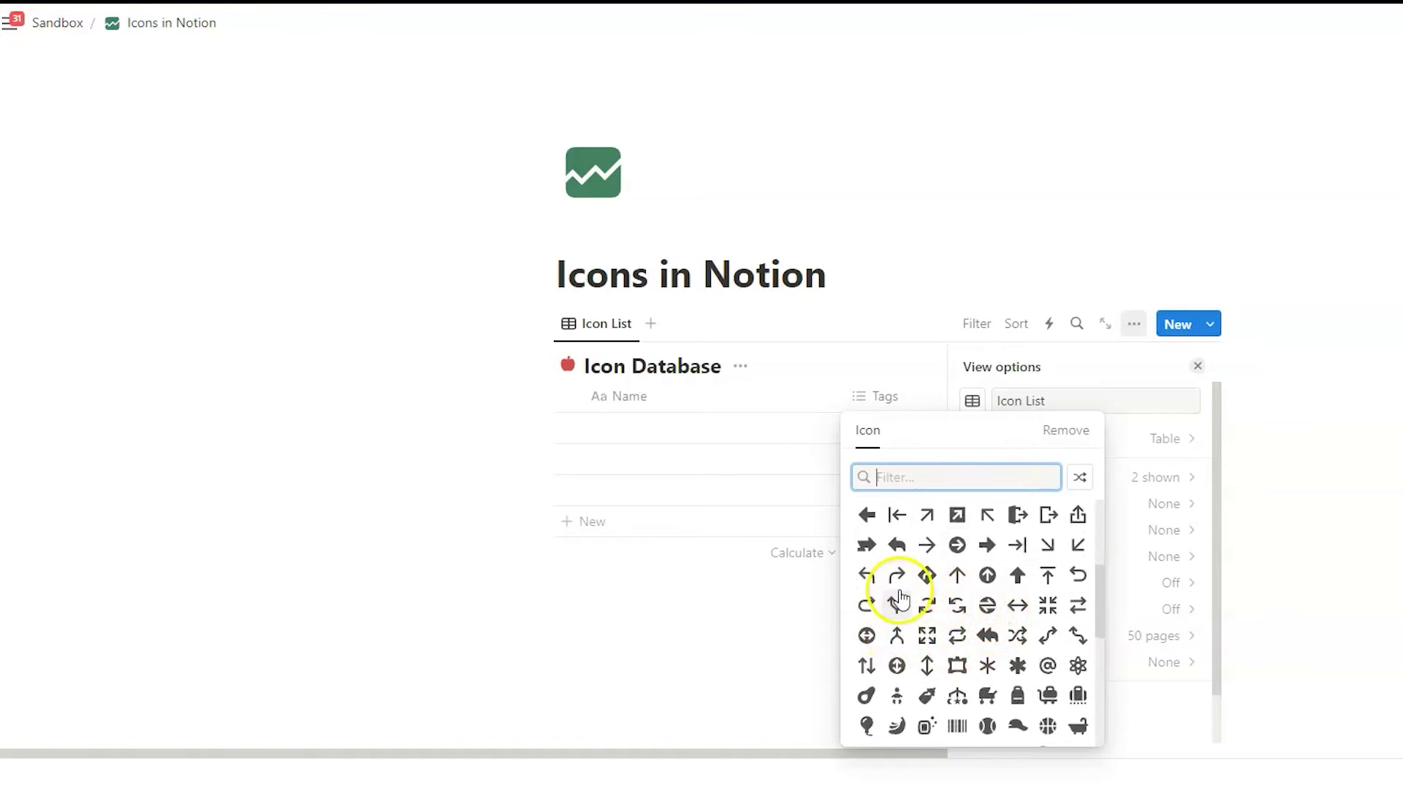
left_click(958, 546)
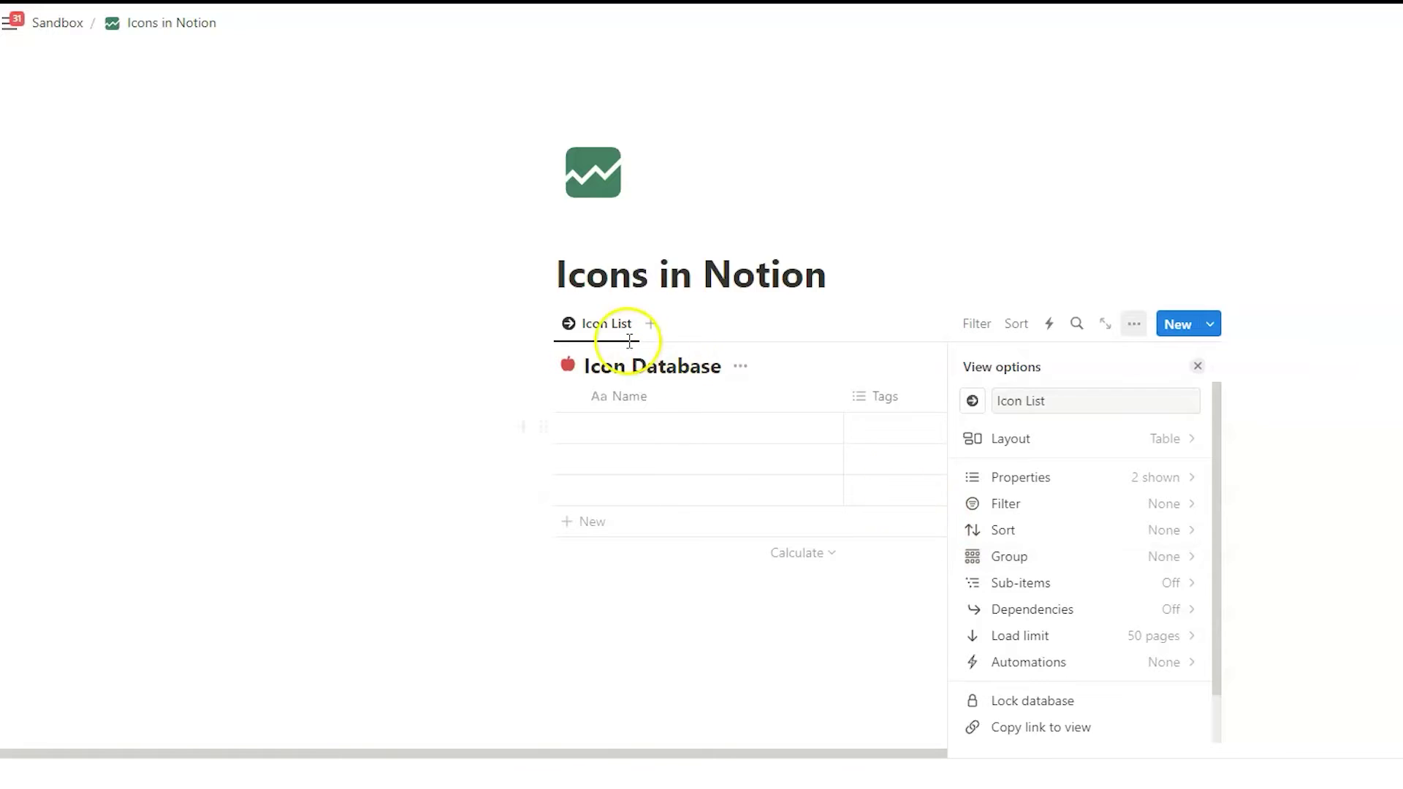
left_click(974, 402)
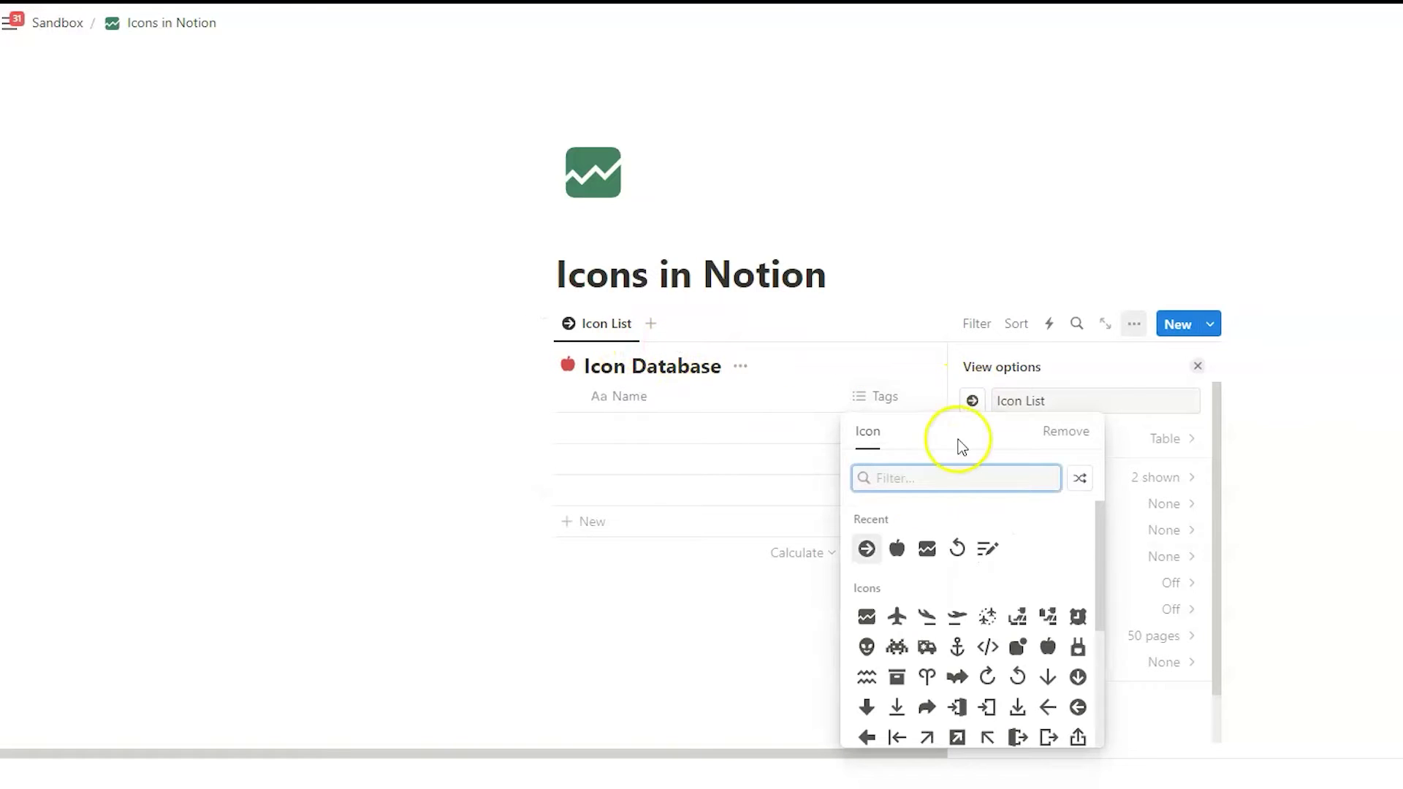
left_click(868, 547)
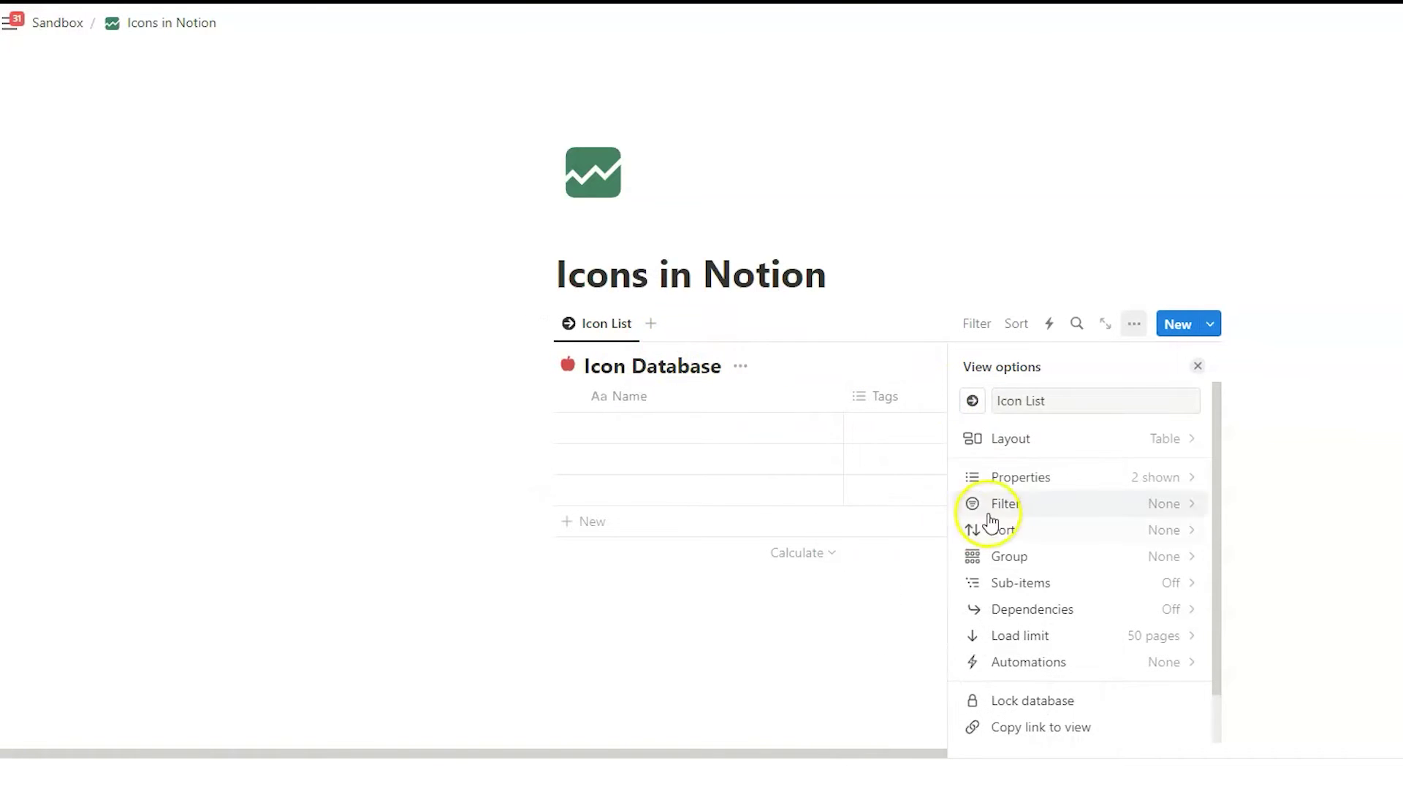
left_click(1030, 285)
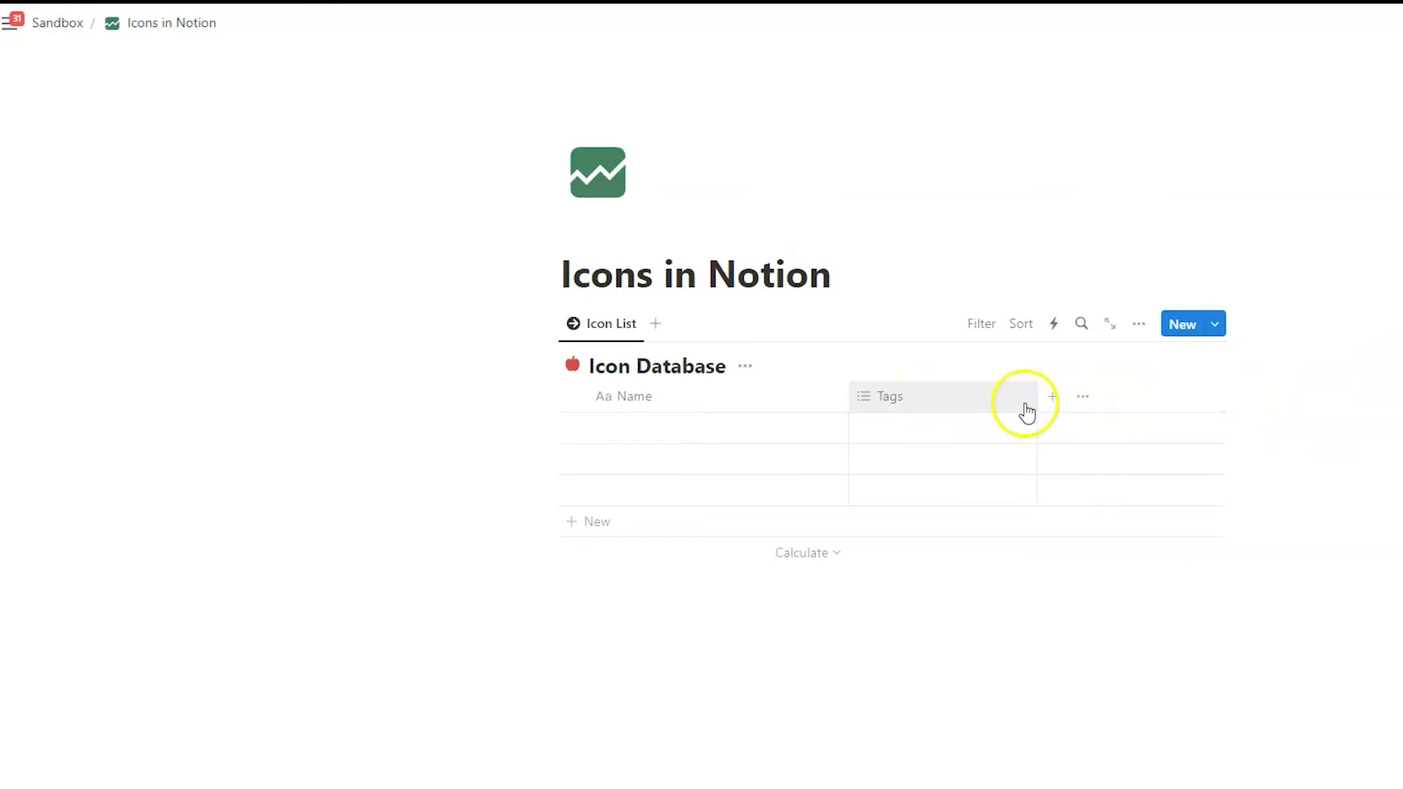
Set the Tags property icon to 'arrow counter clockwise' from the Recent icons
left_click(876, 404)
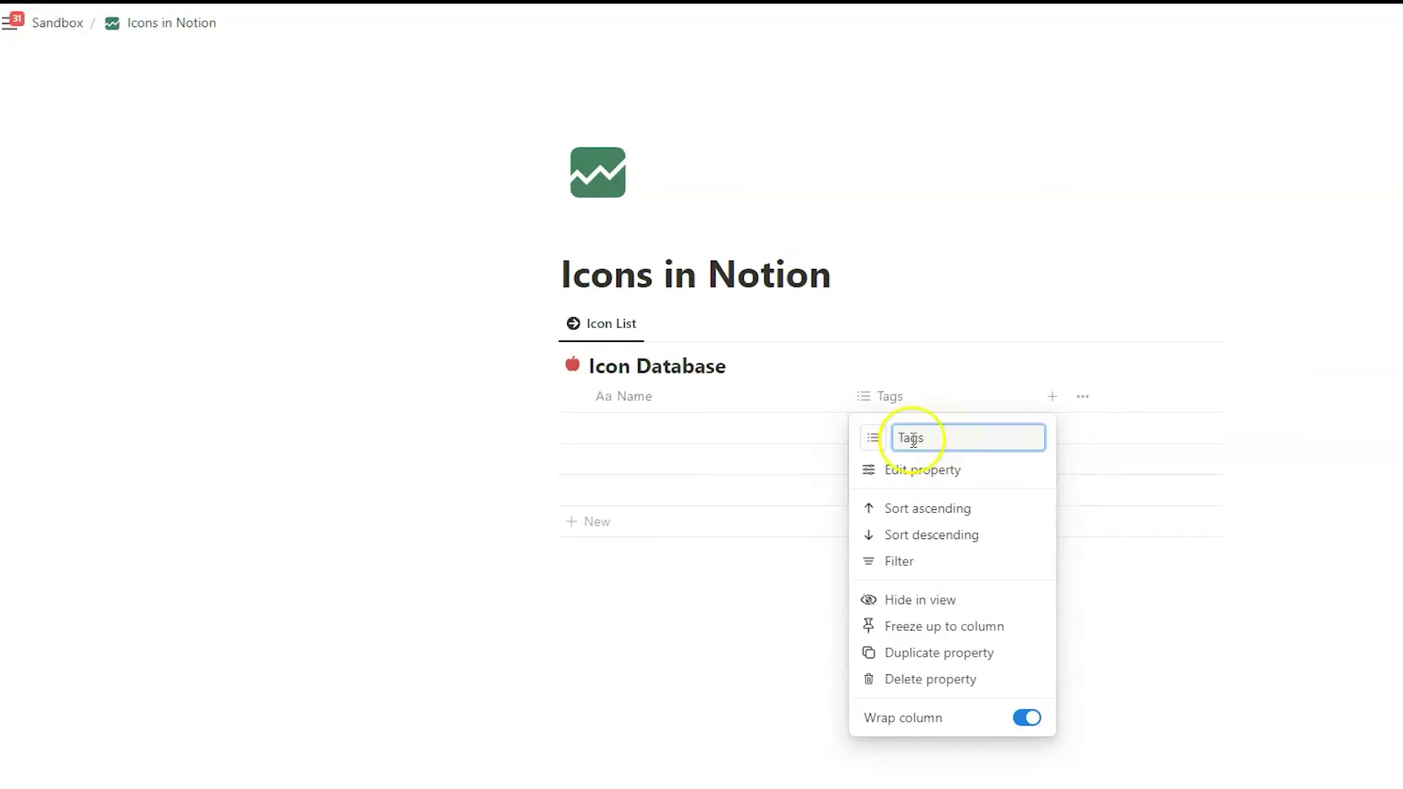
left_click(874, 438)
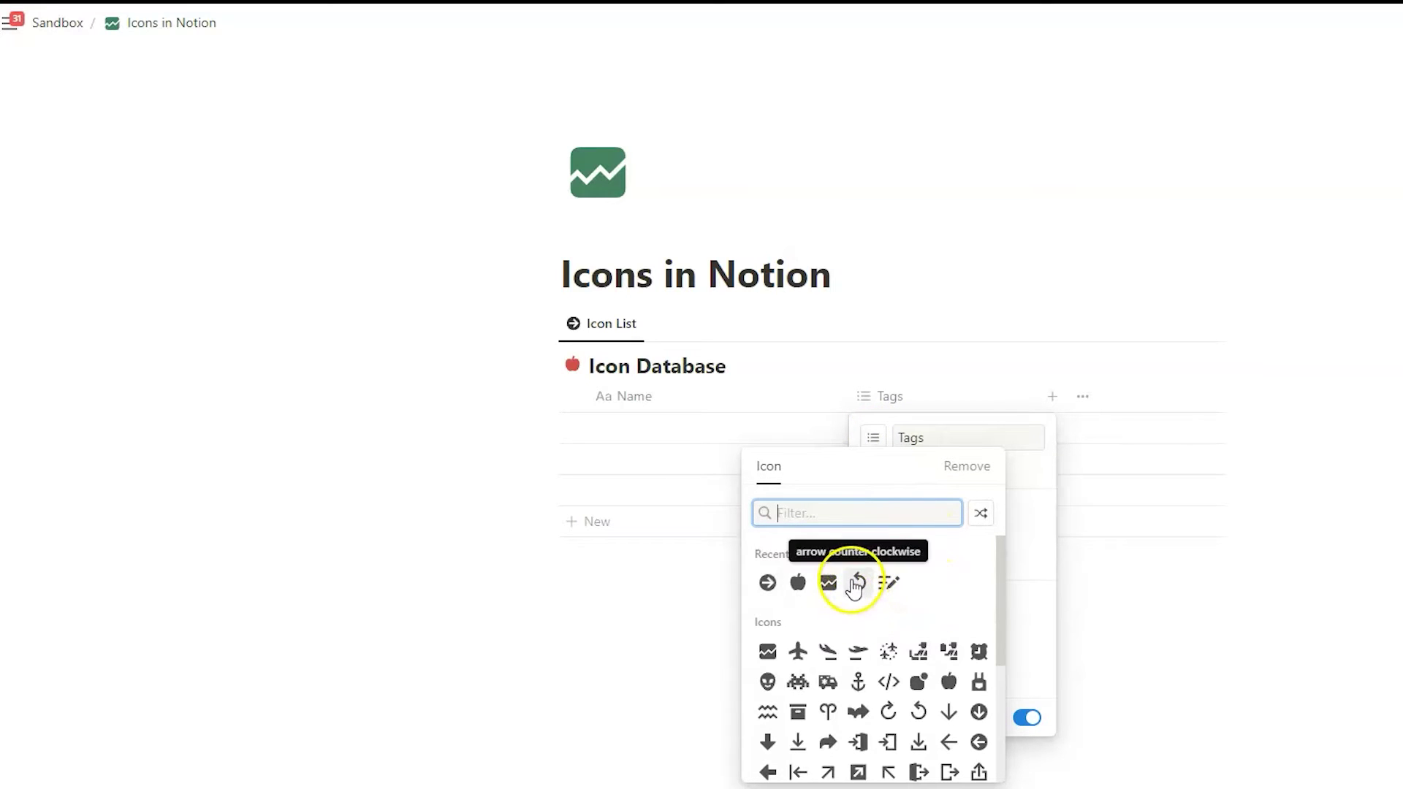
left_click(856, 584)
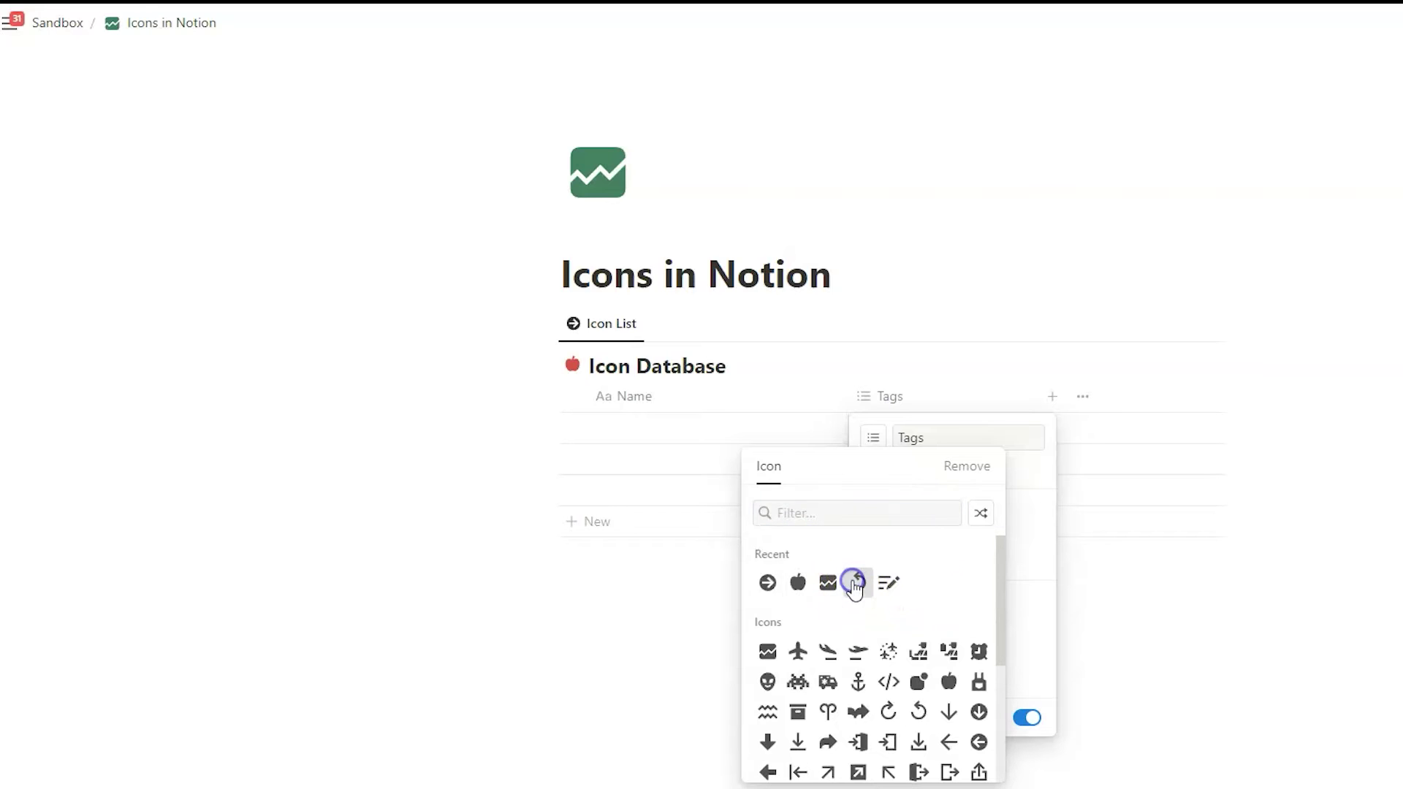
left_click(918, 376)
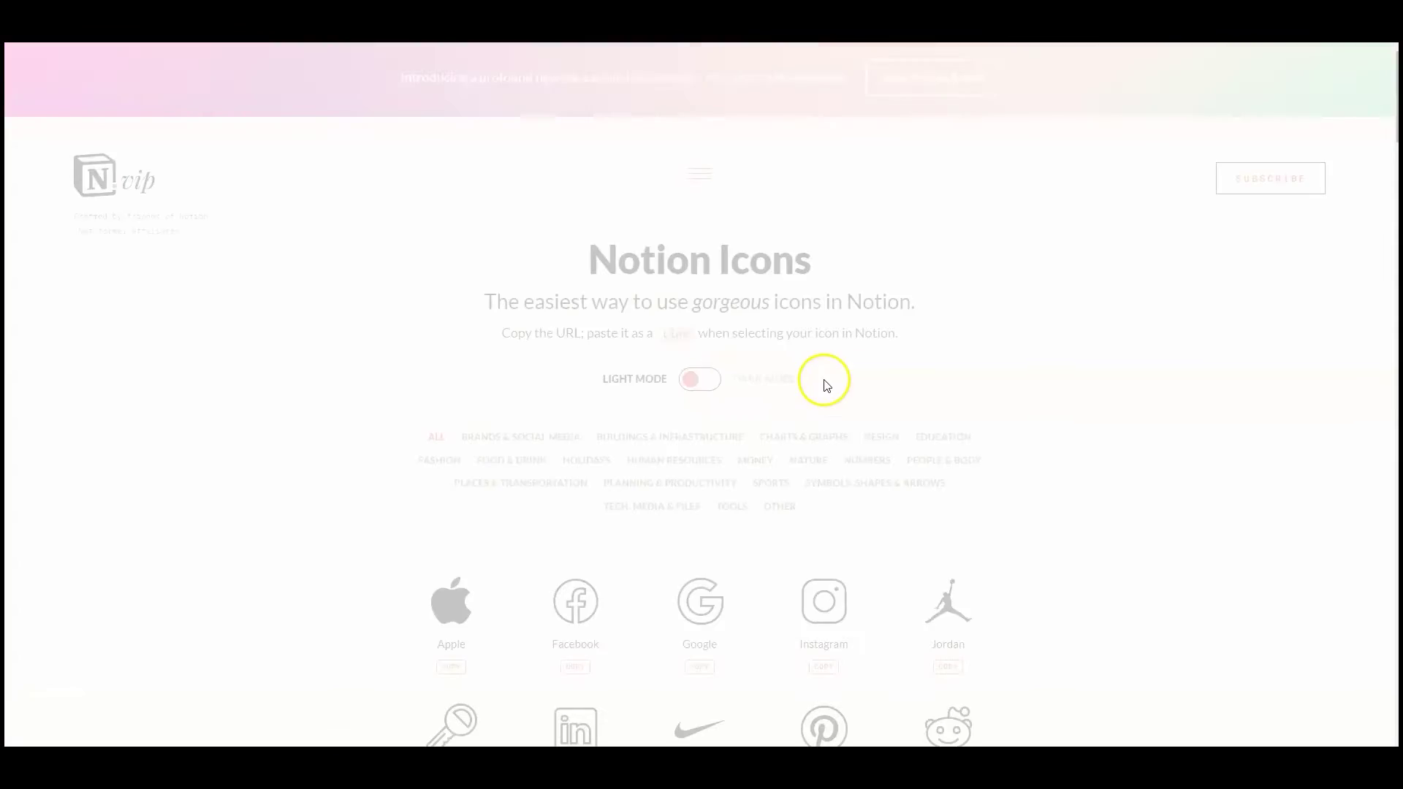
Find Diamond Ring in the Notion.vip icon list and copy its link with COPY
scroll(1045, 402, "down", 15)
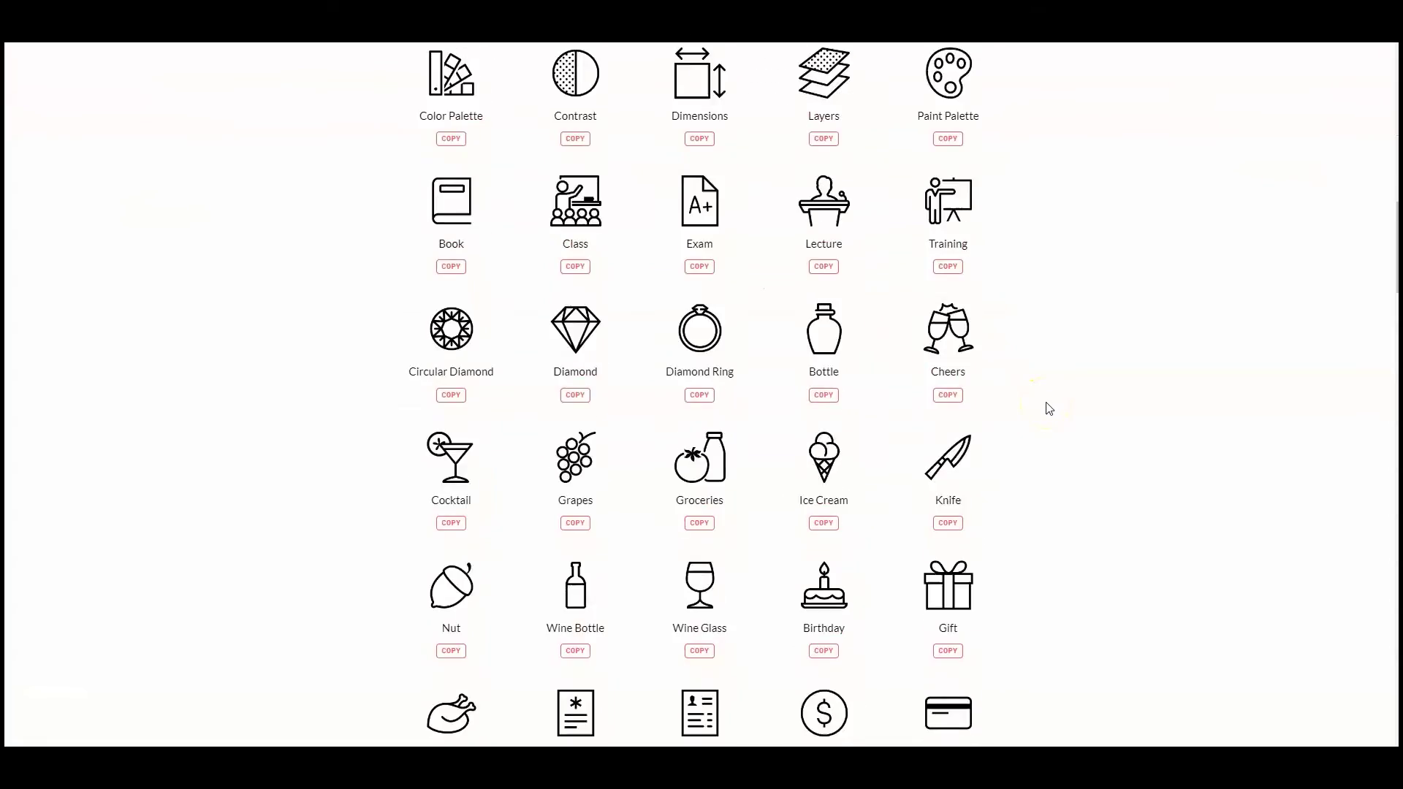
scroll(1046, 406, "down", 8)
scroll(1046, 406, "up", 9)
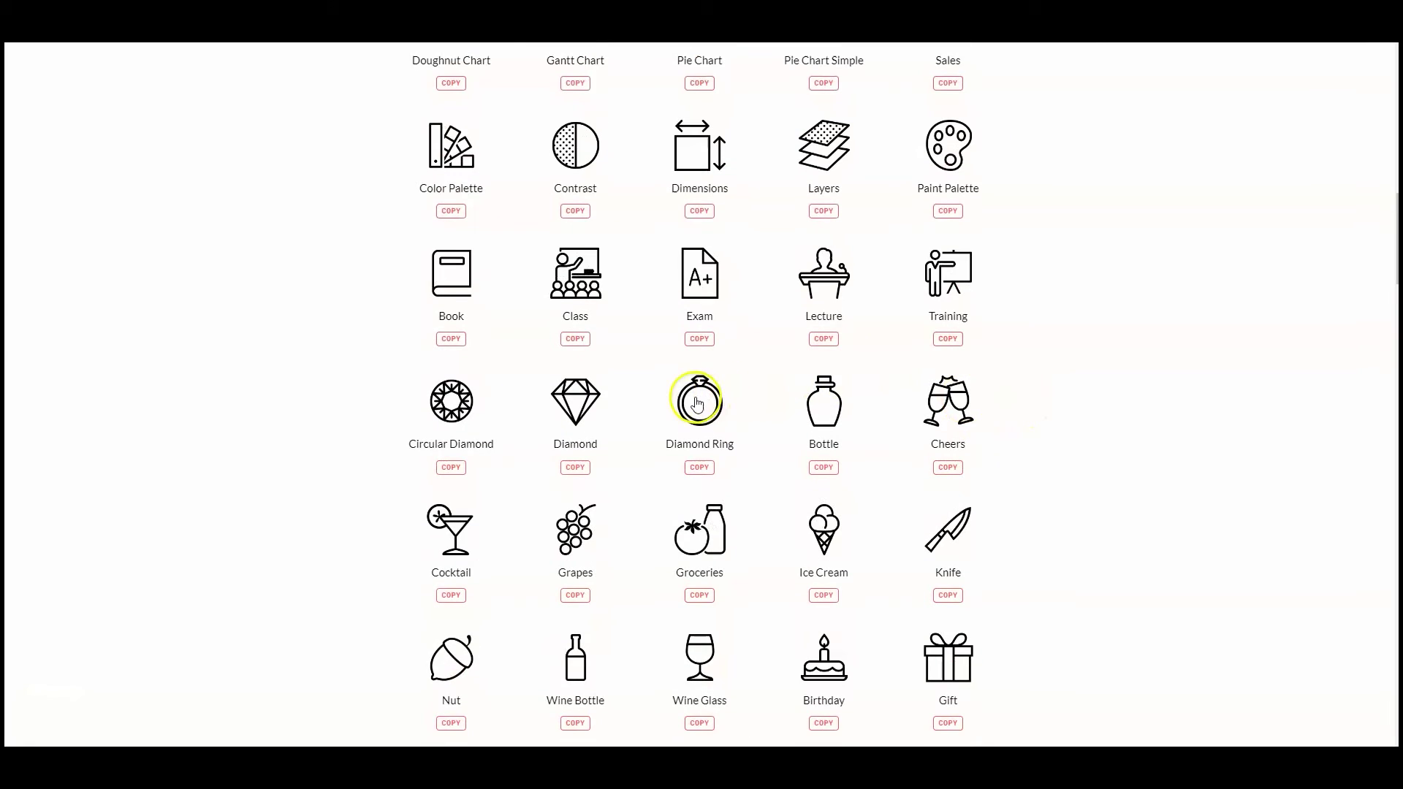
left_click(706, 470)
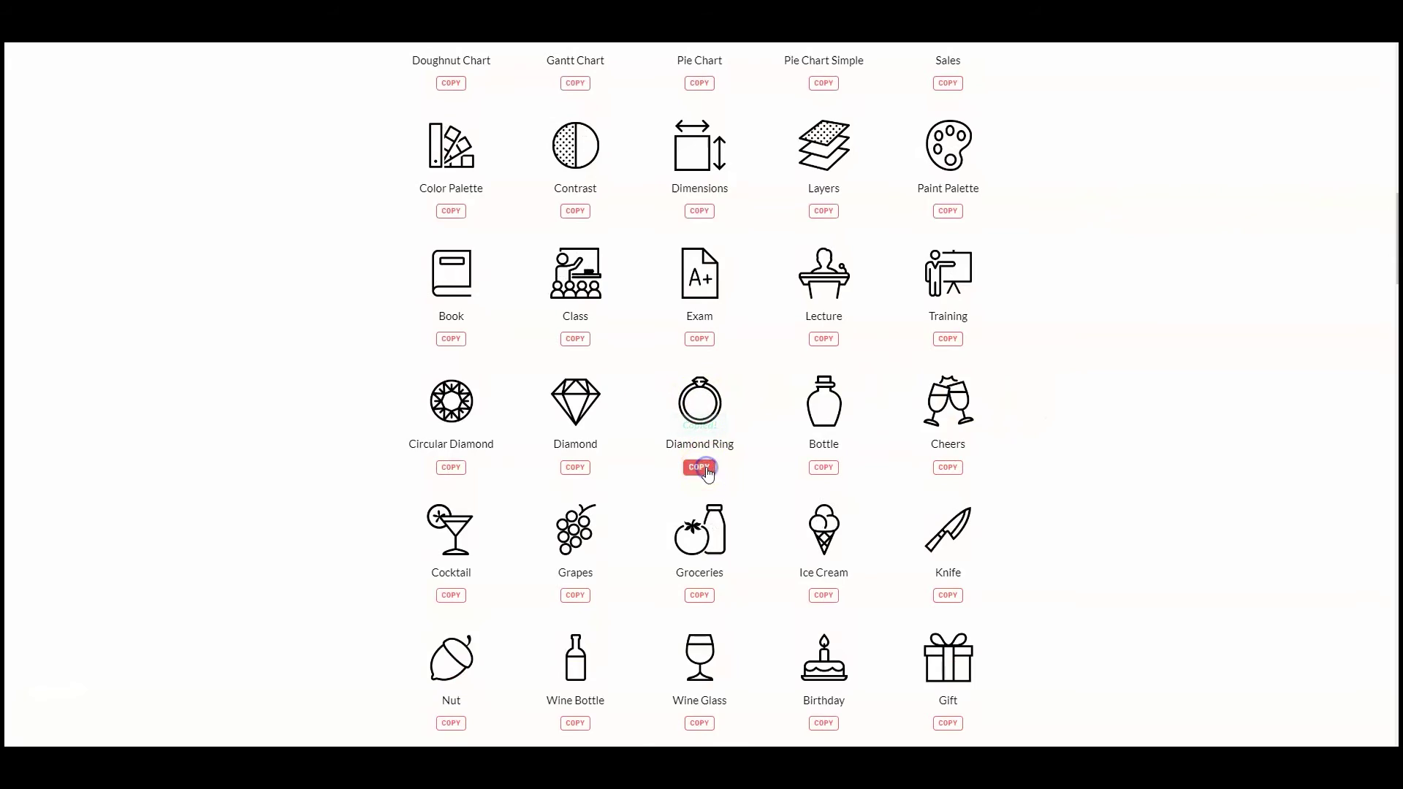
scroll(1133, 350, "up", 8)
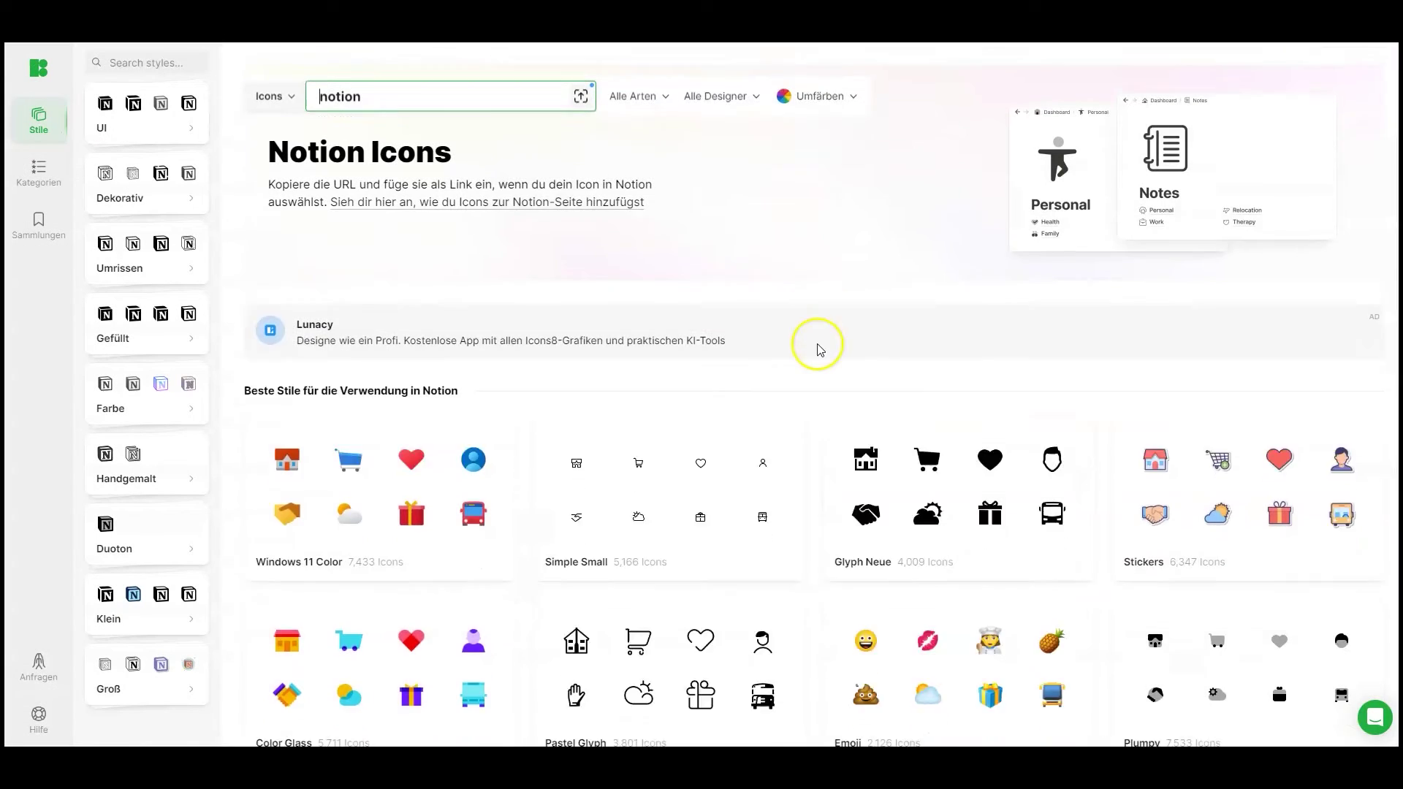
Scroll the Icons8 'notion' results to the Notion Icons header and check the asset-type dropdown
scroll(817, 351, "down", 8)
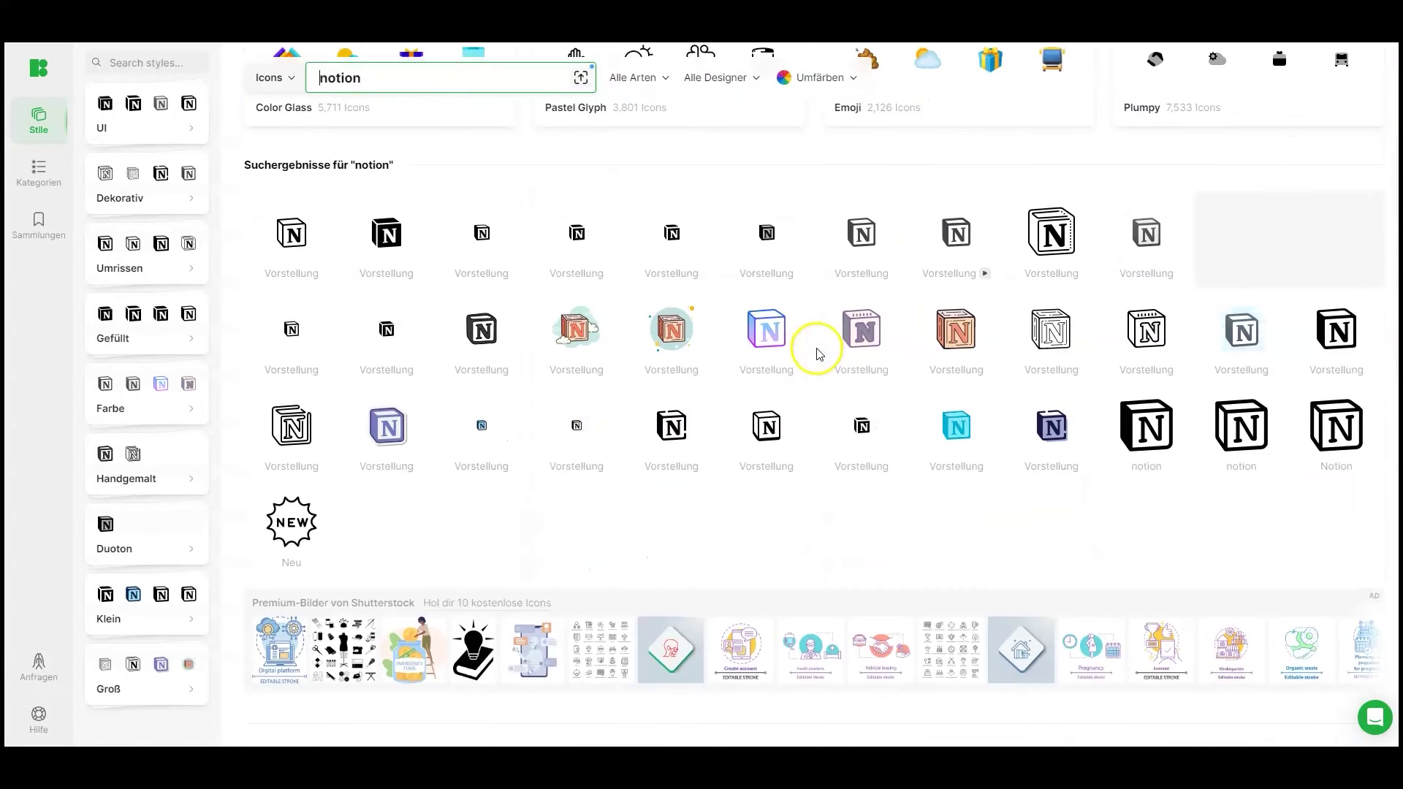
scroll(817, 352, "up", 3)
scroll(817, 356, "up", 5)
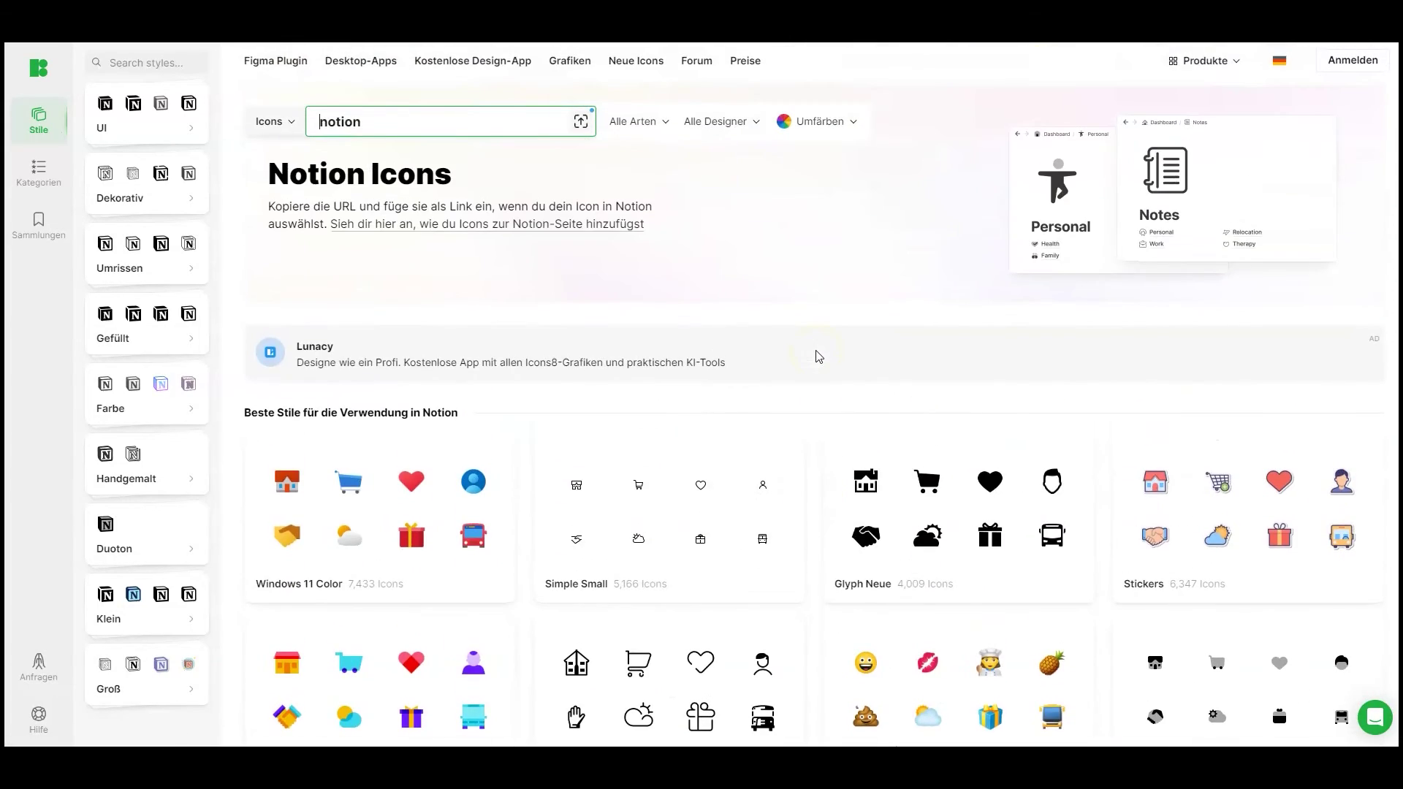
scroll(817, 358, "down", 8)
scroll(816, 362, "down", 5)
scroll(811, 358, "up", 10)
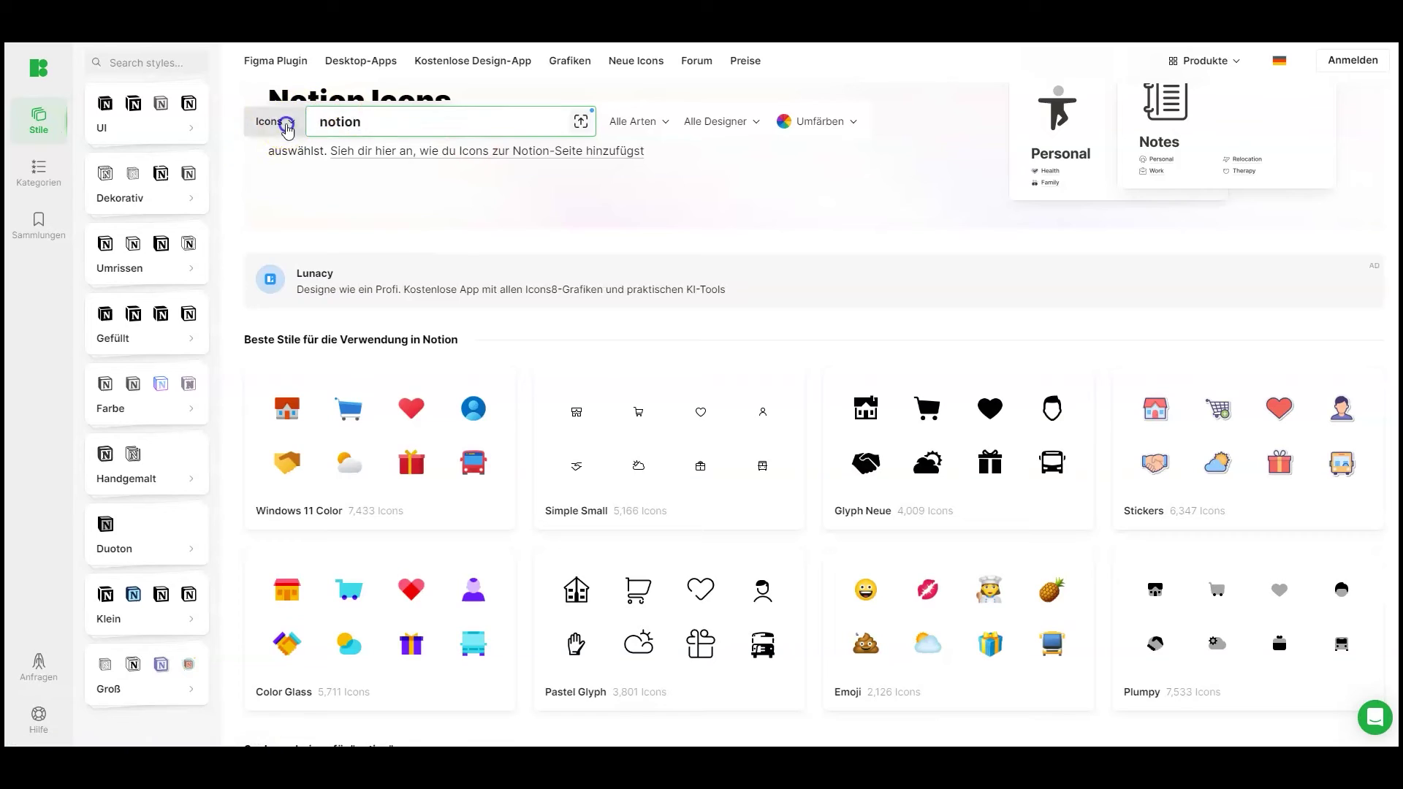
left_click(287, 125)
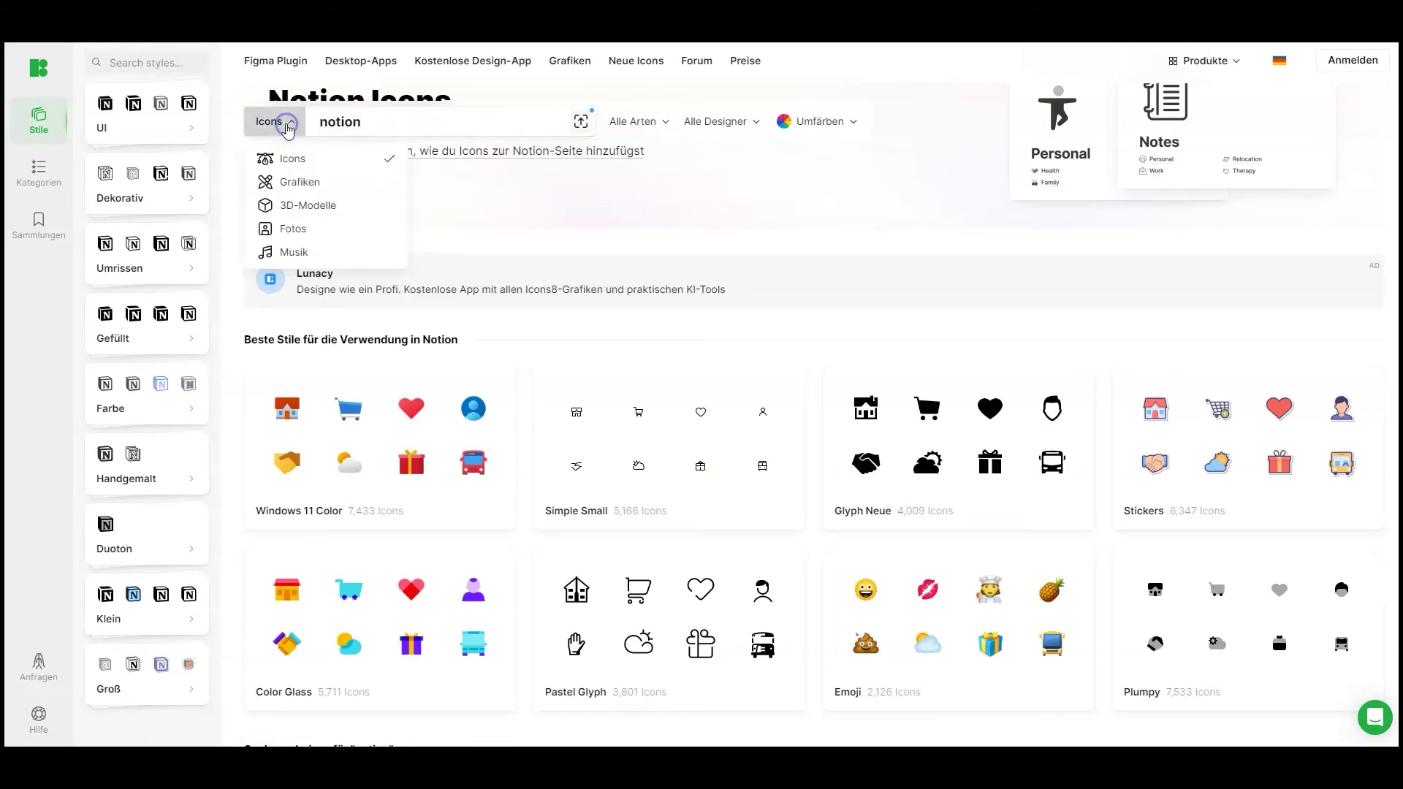
left_click(738, 235)
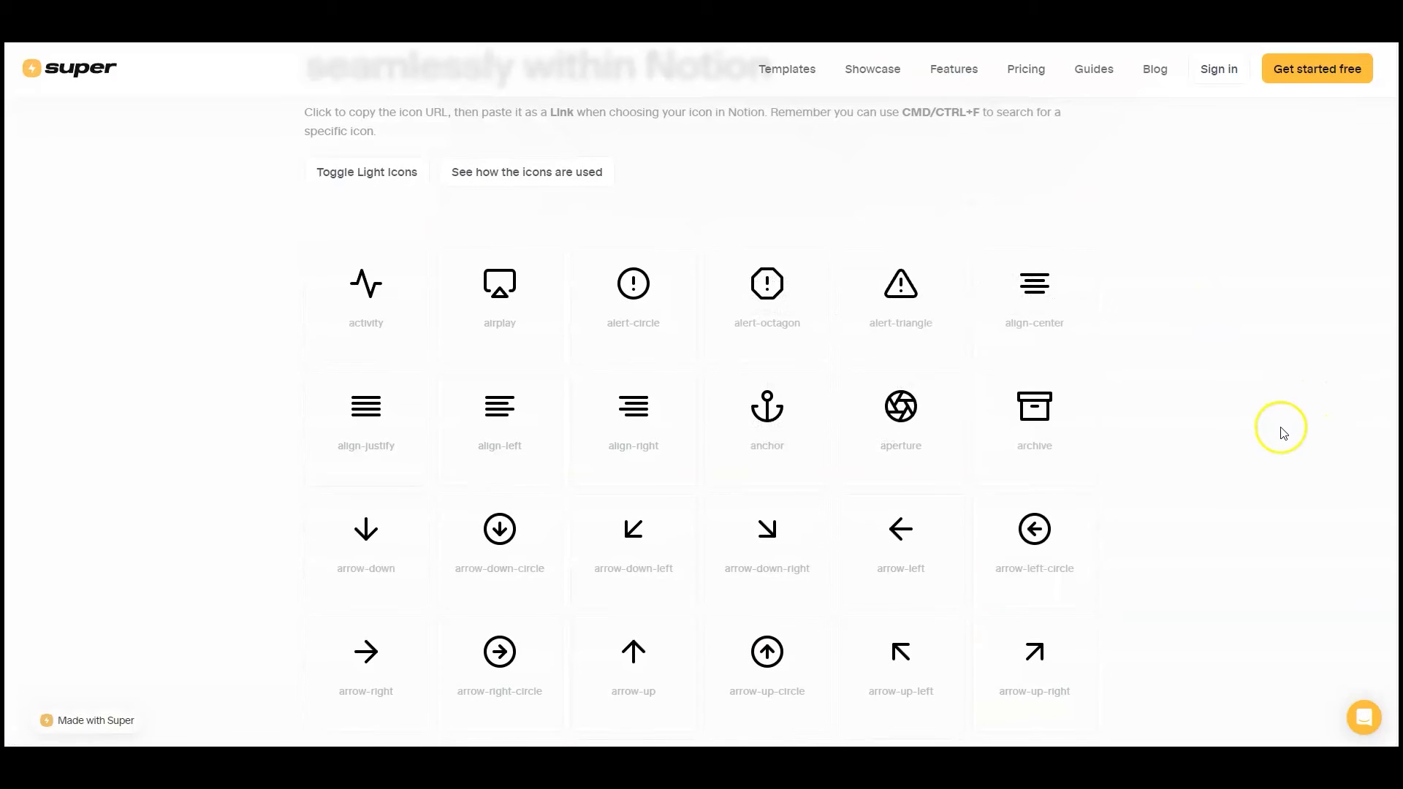
Scroll down the Super icon grid and copy the hash tile's URL
scroll(1284, 431, "down", 3)
scroll(1284, 432, "up", 4)
scroll(1282, 439, "down", 6)
scroll(1283, 439, "down", 14)
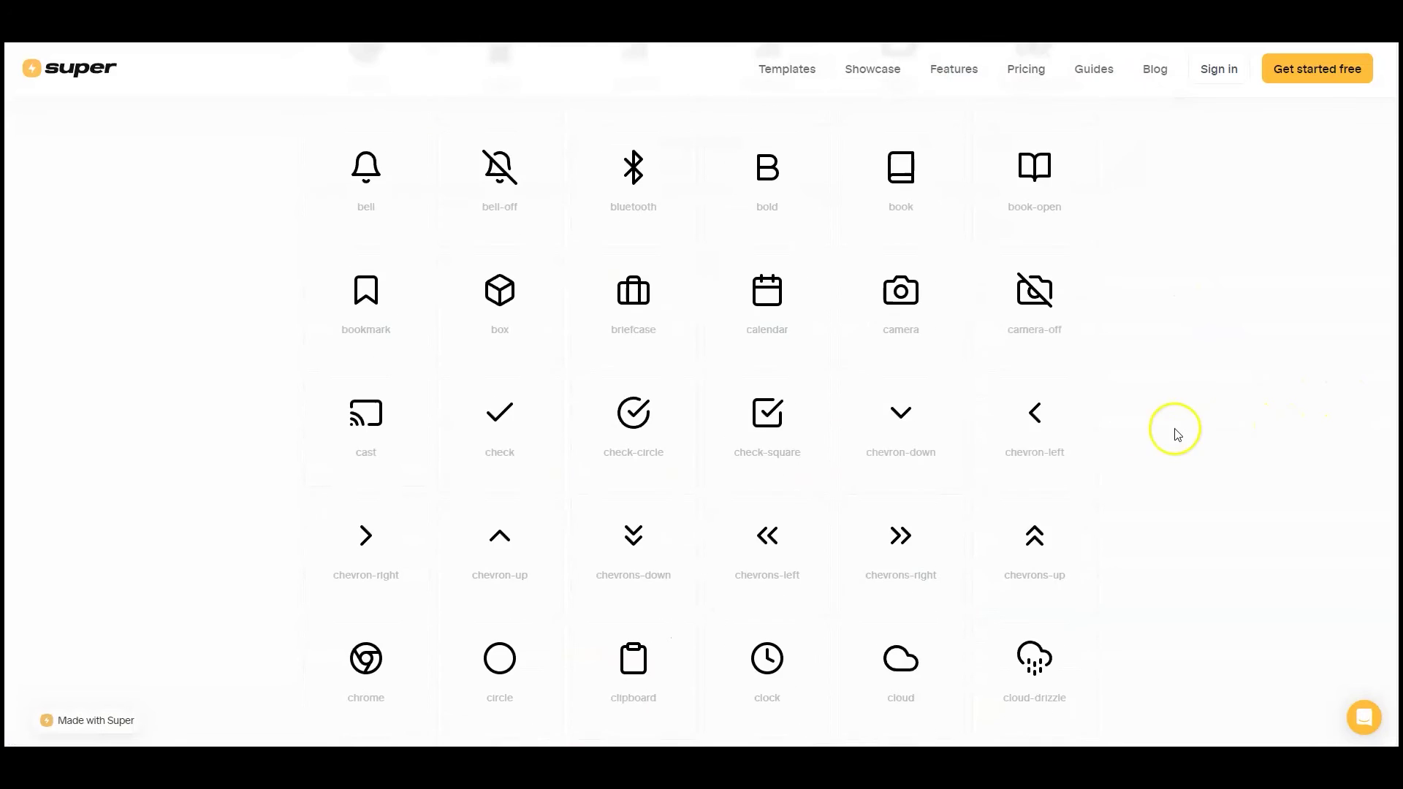
scroll(583, 498, "down", 12)
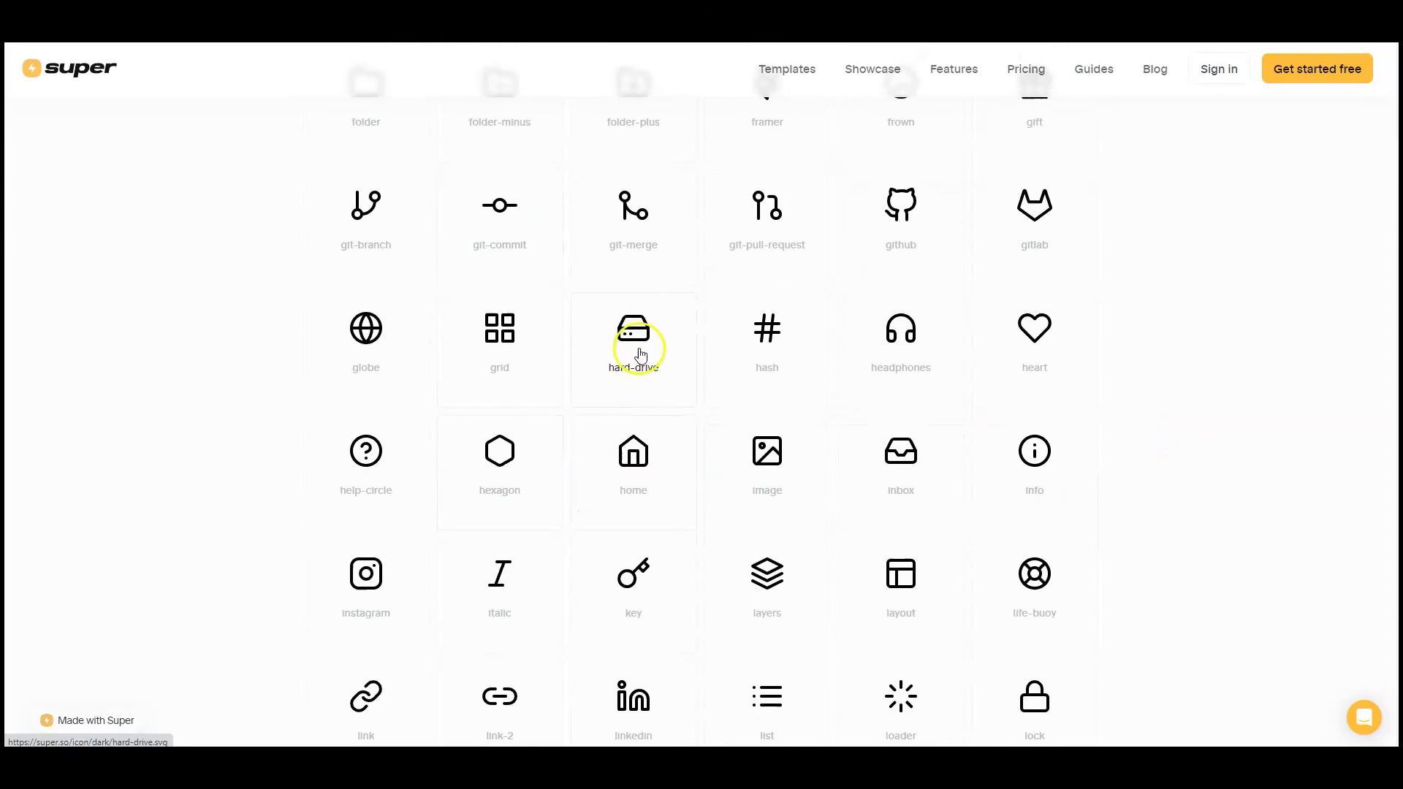
left_click(776, 332)
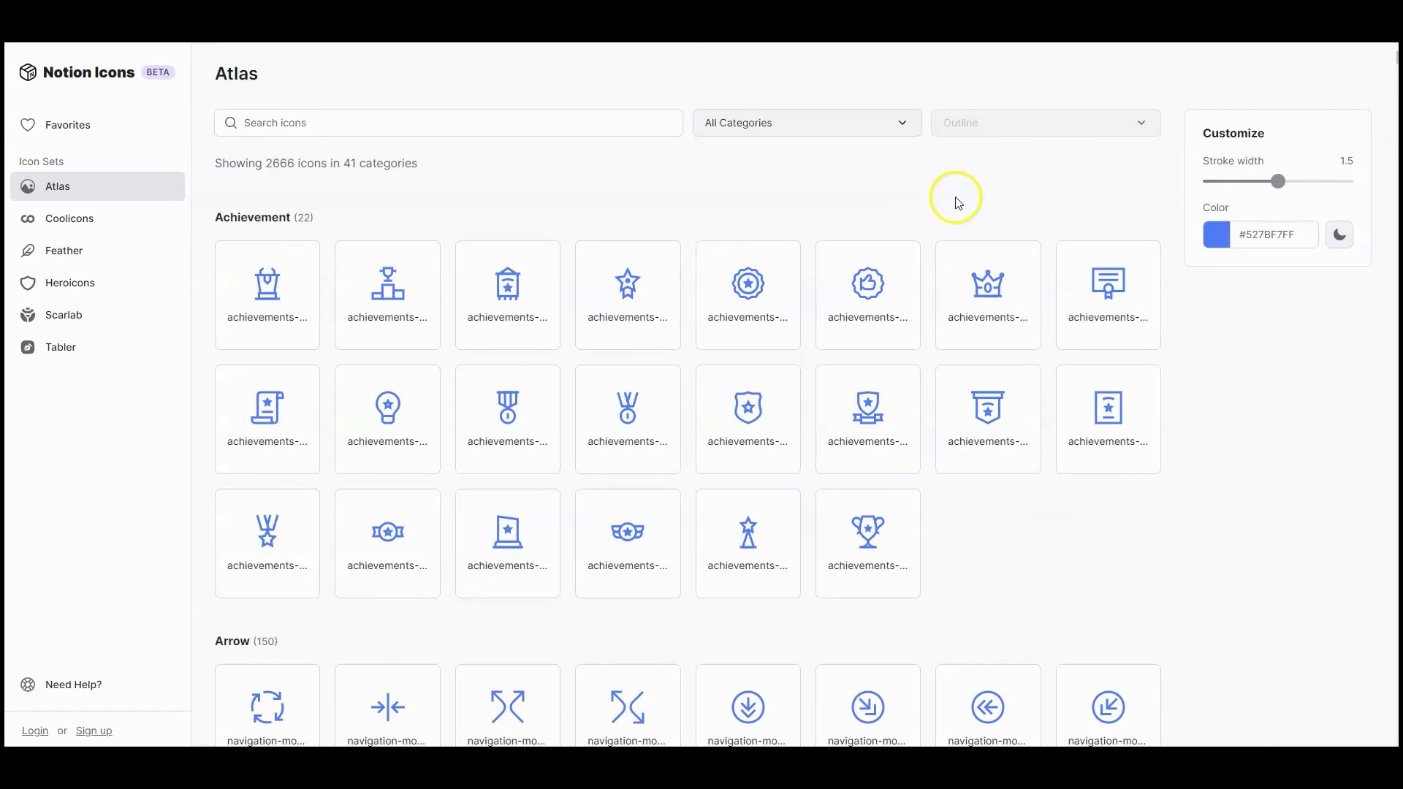
Change the Atlas icon set colour from blue to red, #D4063AFF
scroll(957, 205, "down", 3)
scroll(955, 205, "up", 1)
scroll(956, 204, "down", 4)
scroll(954, 211, "up", 5)
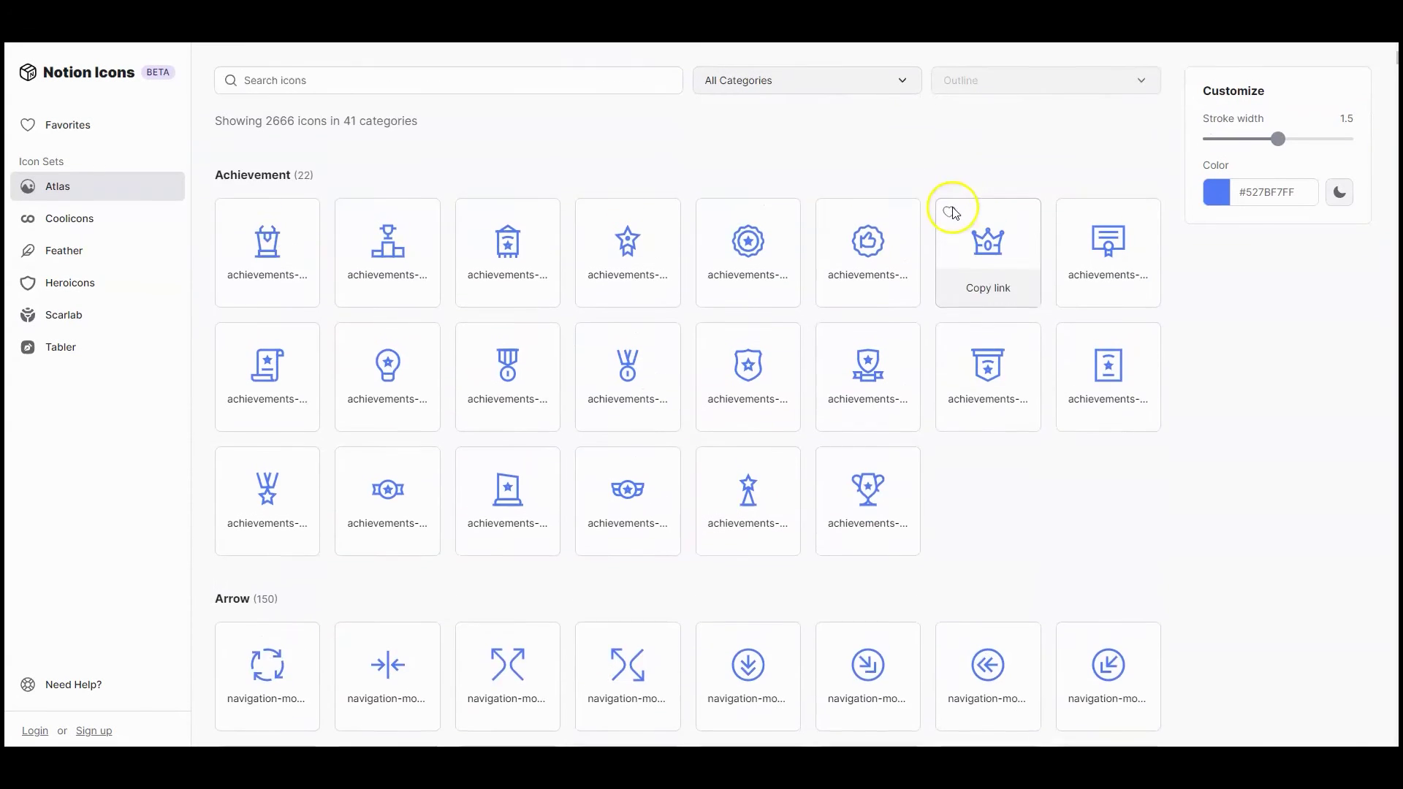
scroll(955, 212, "up", 1)
left_click(1225, 232)
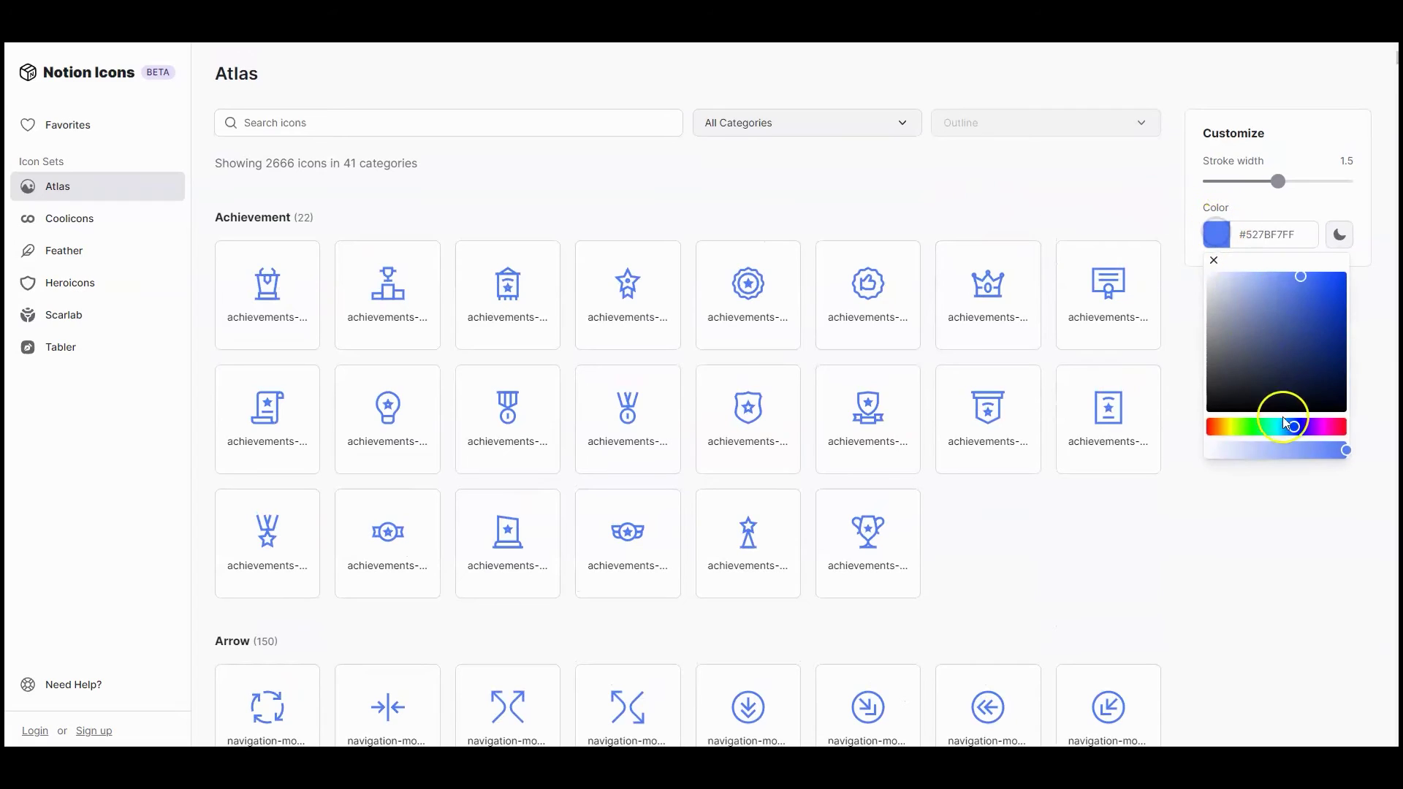
left_click_drag(1284, 422, 1337, 252)
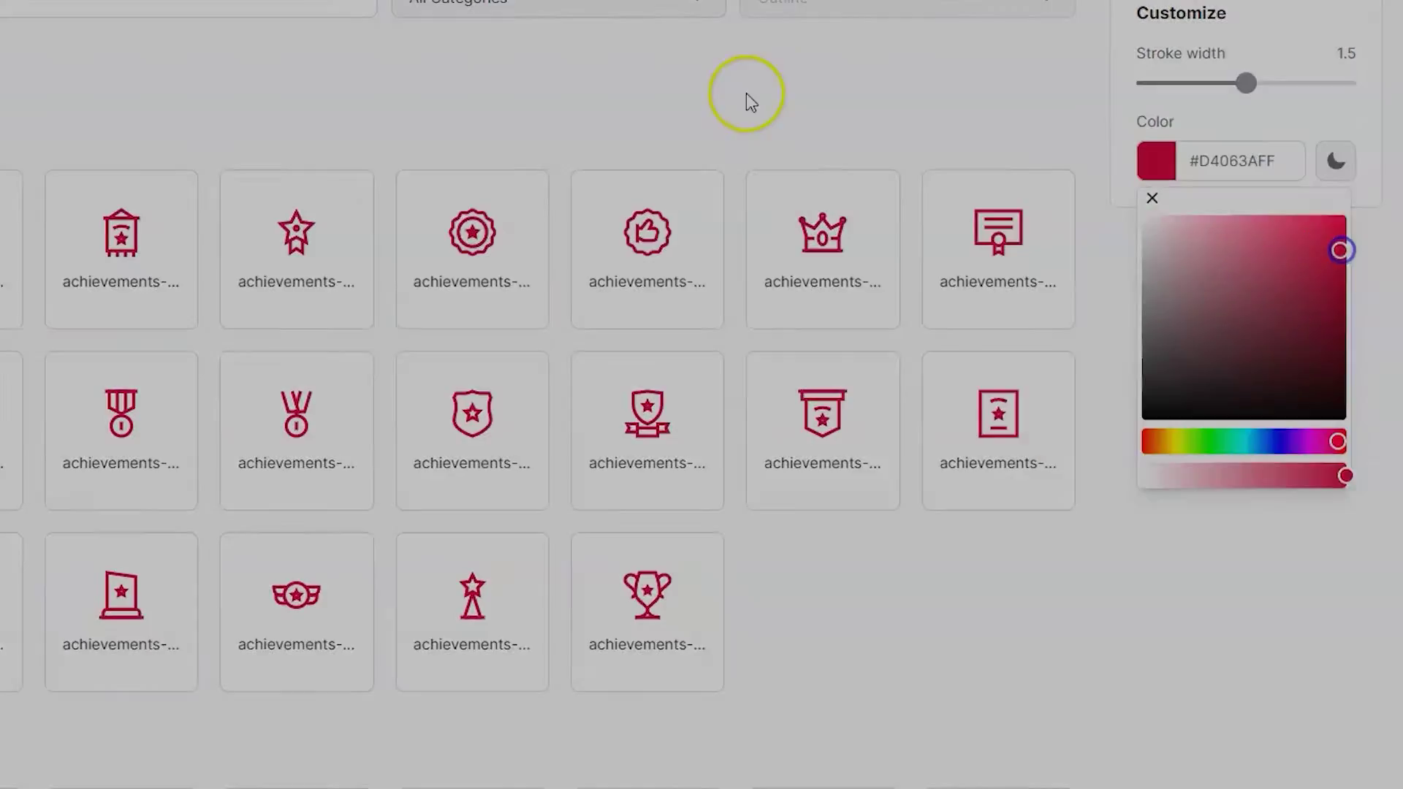
left_click(751, 102)
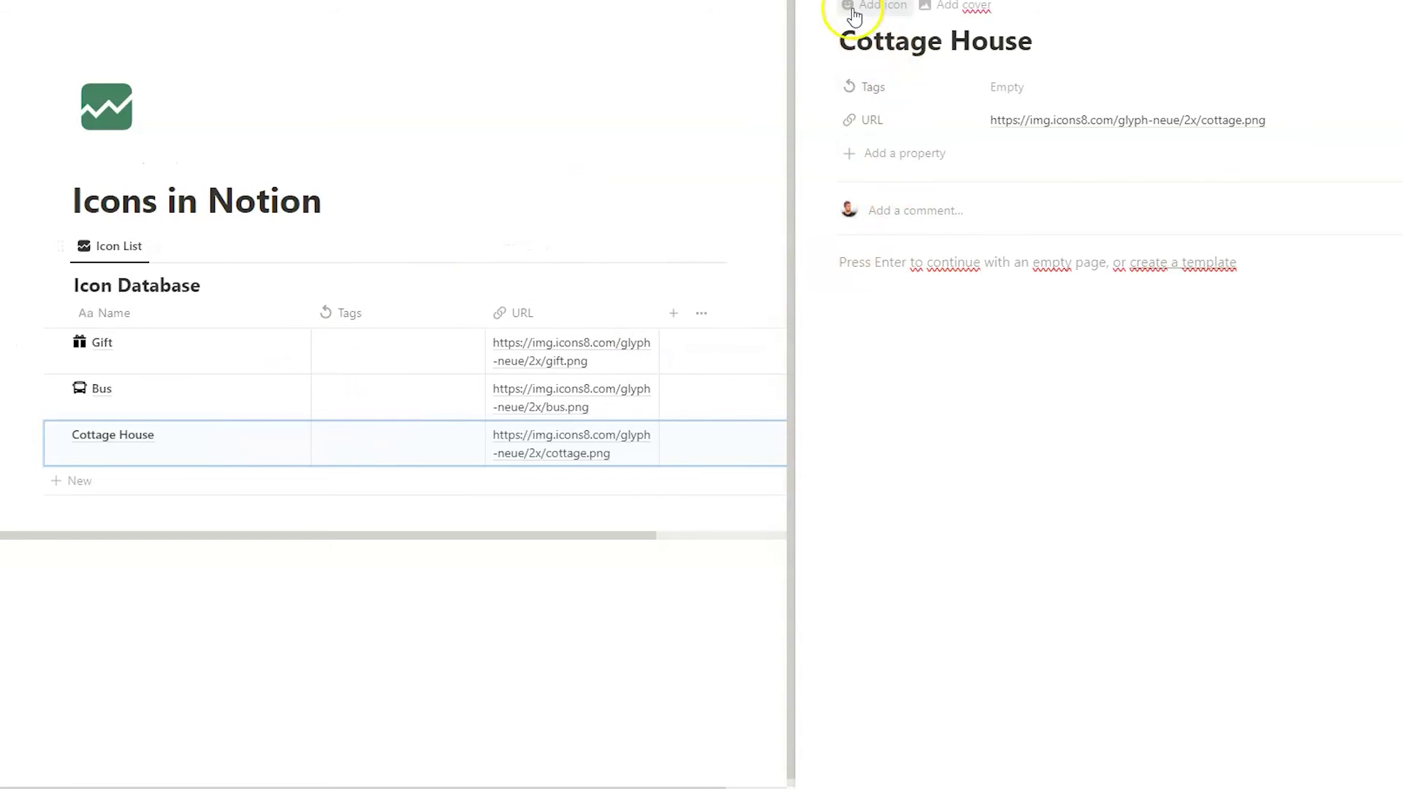
Add a house icon to the Cottage House row, then close its peek view
left_click(853, 15)
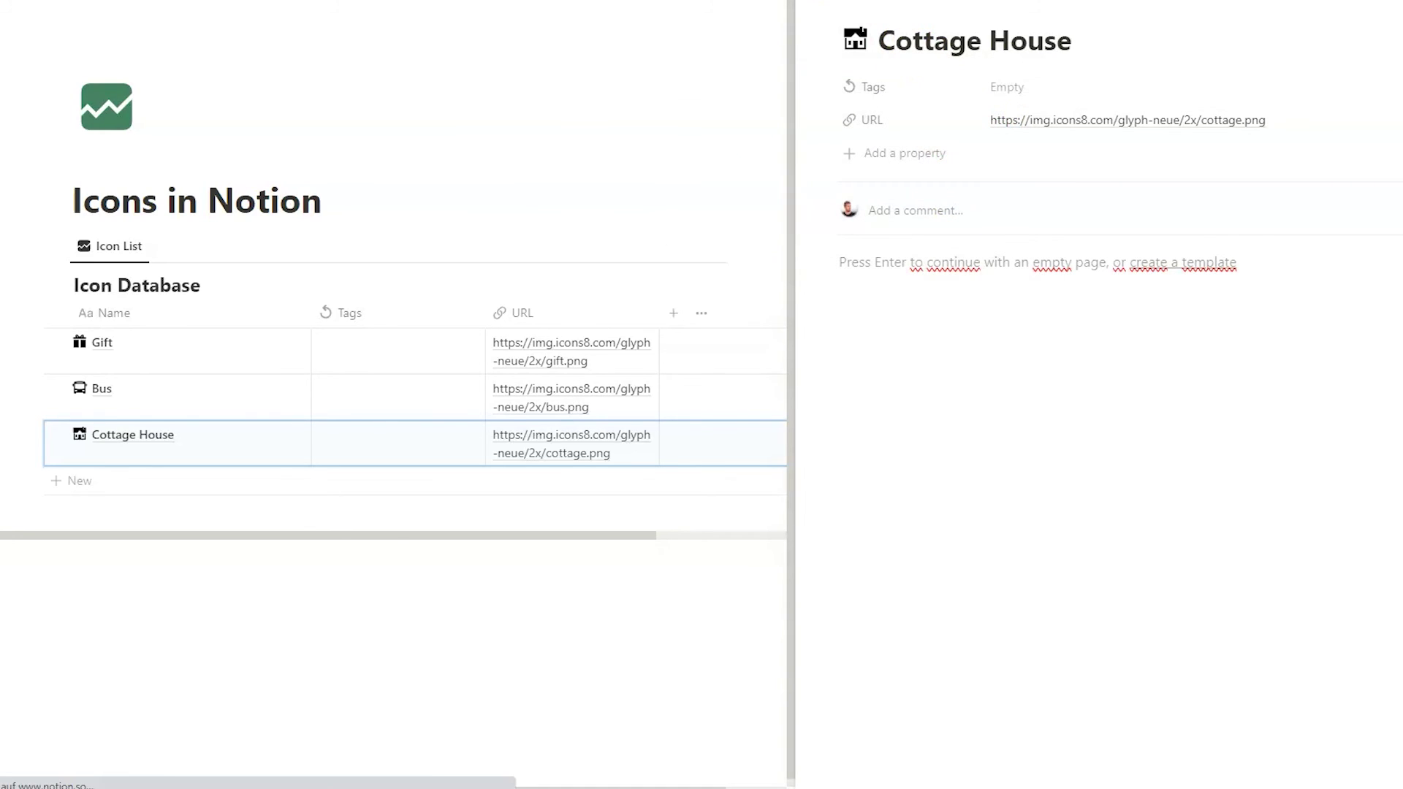
key("Escape")
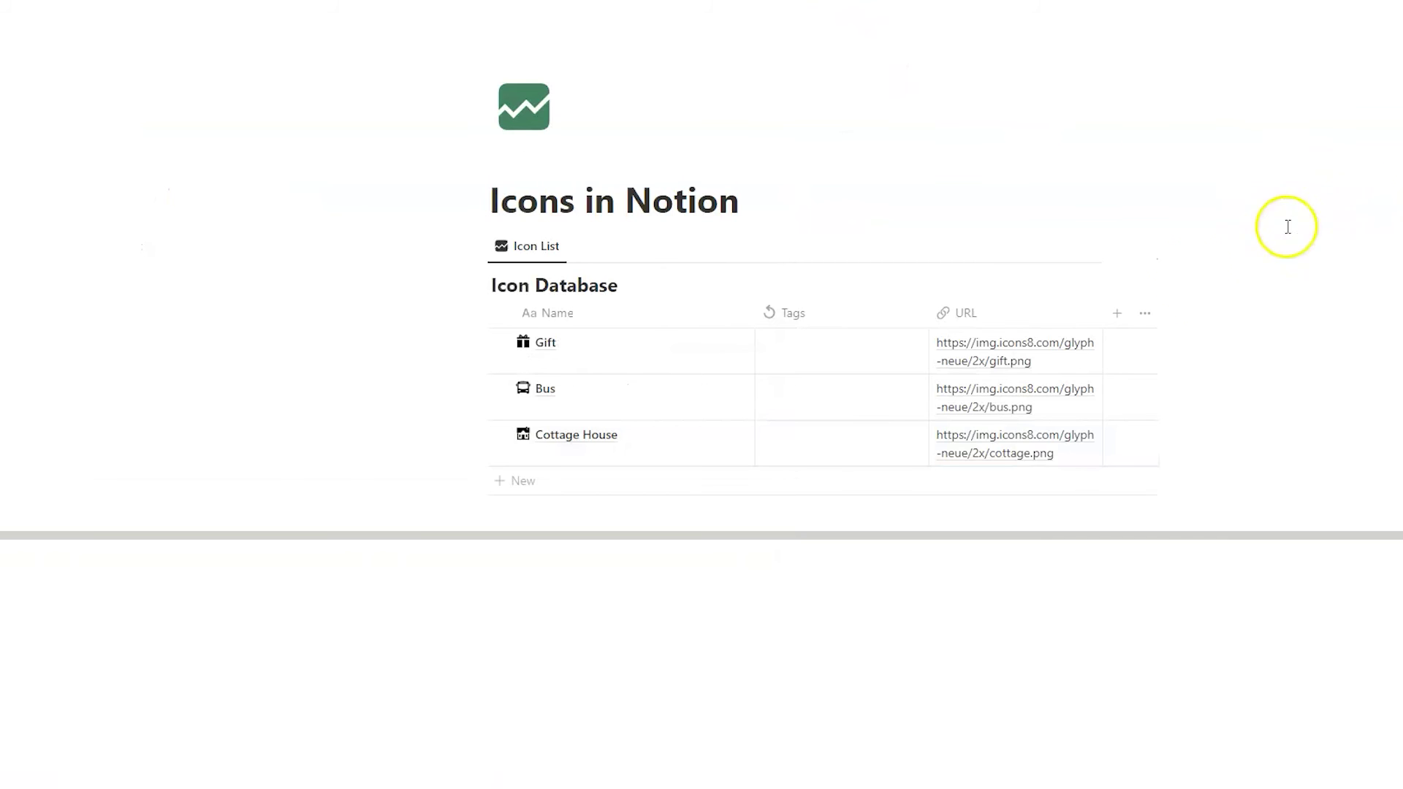